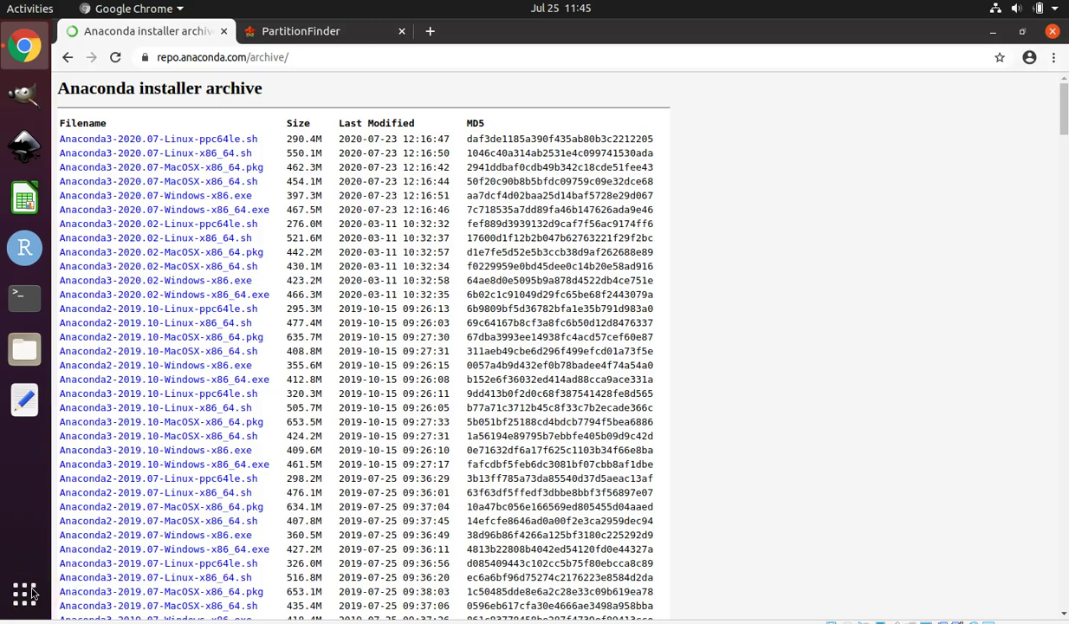
# - Download Anaconda2-2019.10-Linux-x86_64.sh (477.4M) and keep it despite the harmful-file warning
pyautogui.click(33, 594)
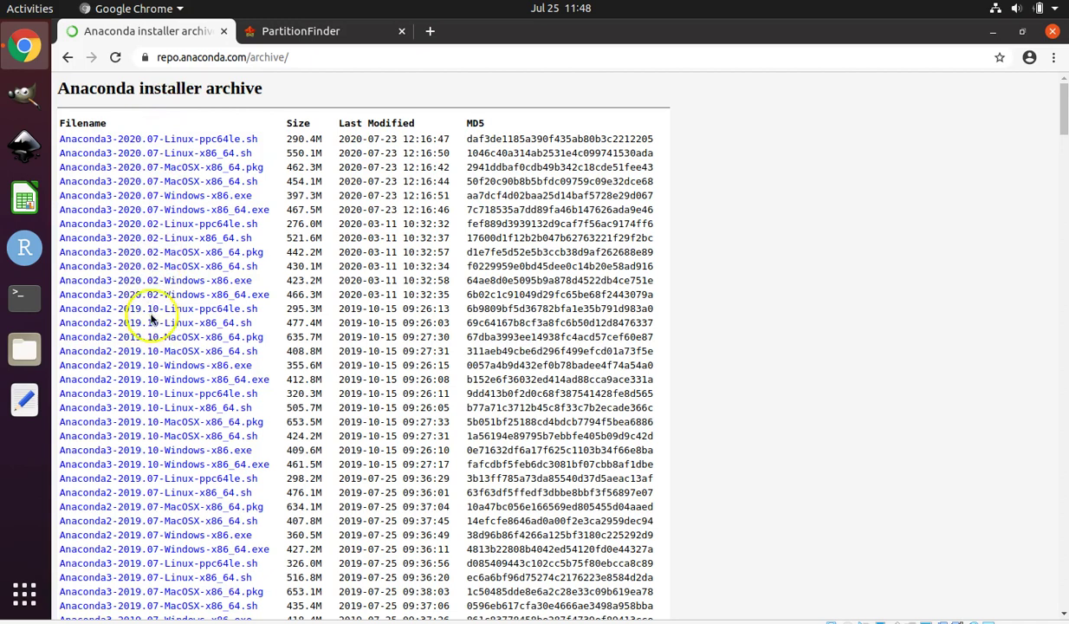
pyautogui.click(232, 324)
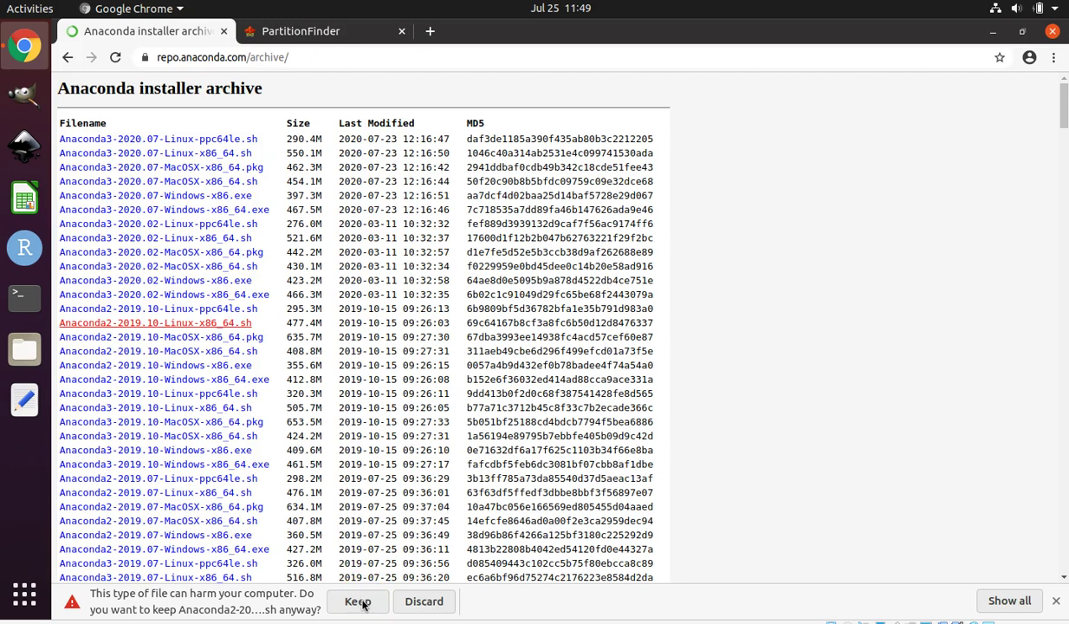
pyautogui.click(358, 602)
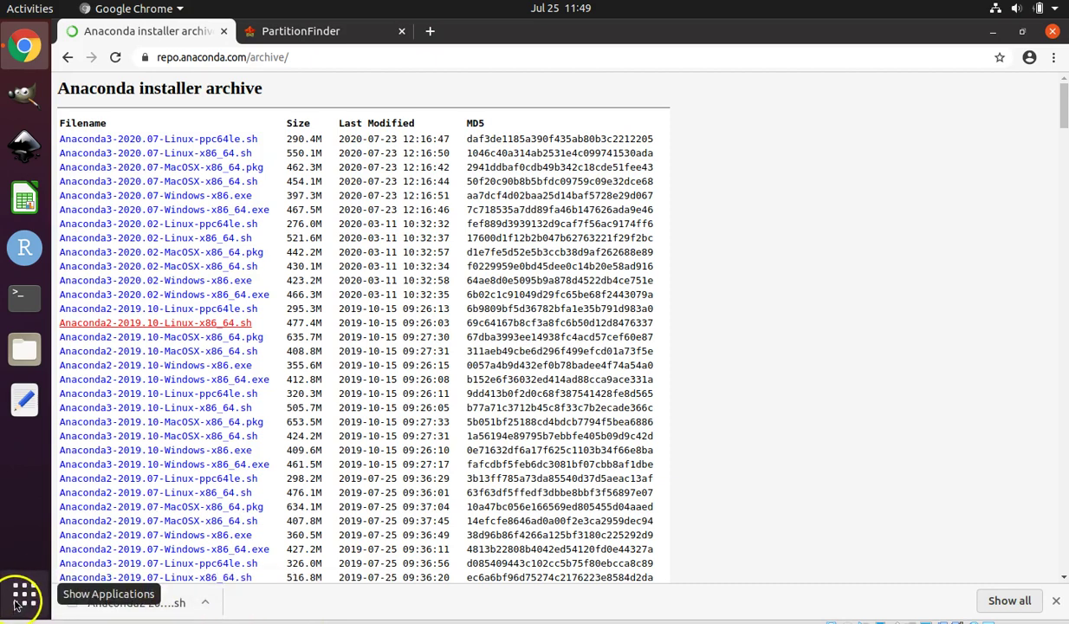
# - Open a terminal and change into the Downloads folder with cd Downloads
pyautogui.click(23, 299)
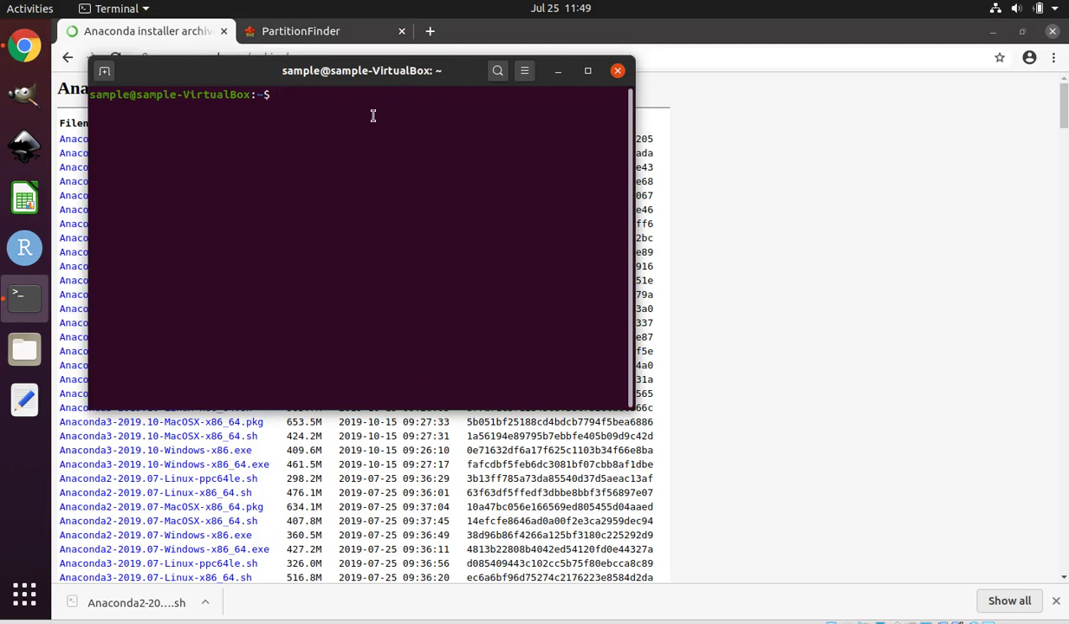
pyautogui.write('cd Downloads')
pyautogui.press('Return')
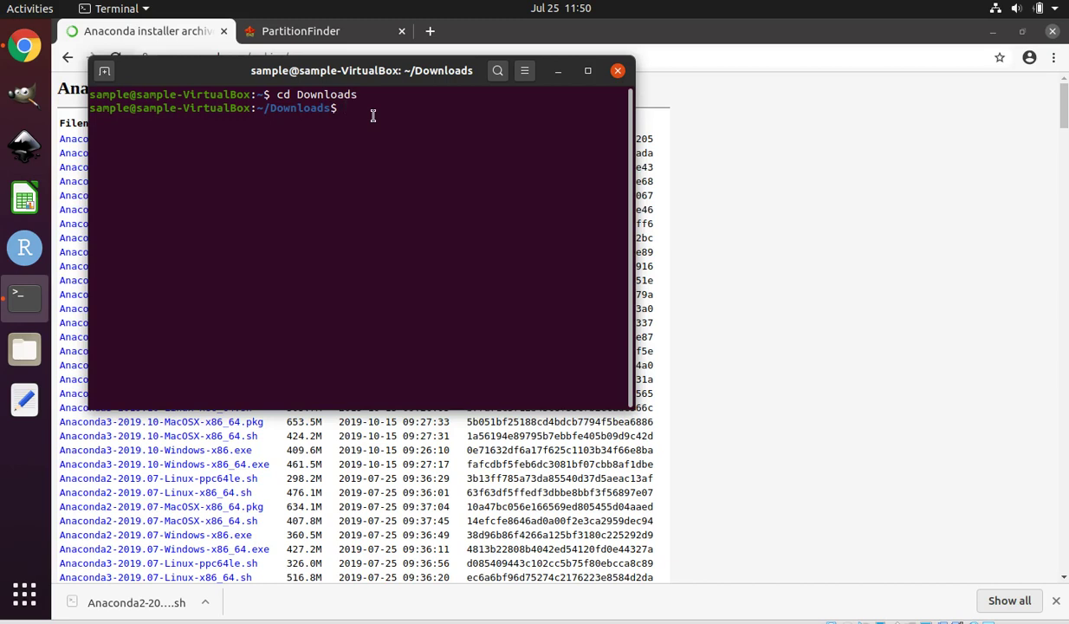
# - Run the installer with bash ./Anaconda2-2019.10-Linux-x86_64.sh
pyautogui.write('bash ./Anaconda2-2019.10-Linux')
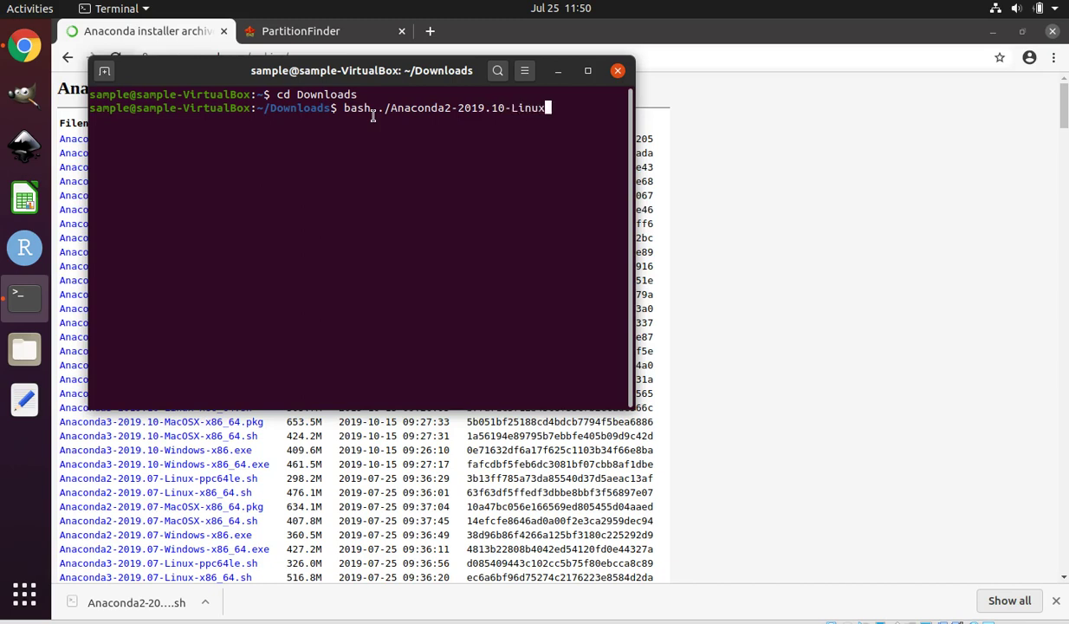
pyautogui.press('Tab')
pyautogui.press('Return')
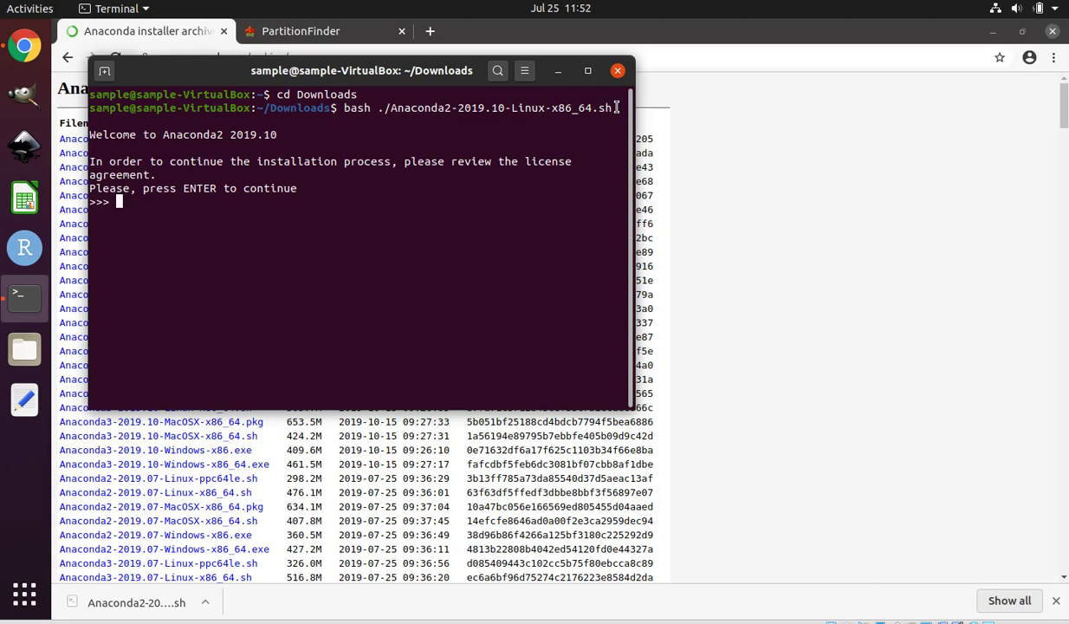
# - Page through the Anaconda2 license to its end and accept it by answering yes
pyautogui.press('Return')
pyautogui.press('Return')
pyautogui.press('Return')
pyautogui.press('Return')
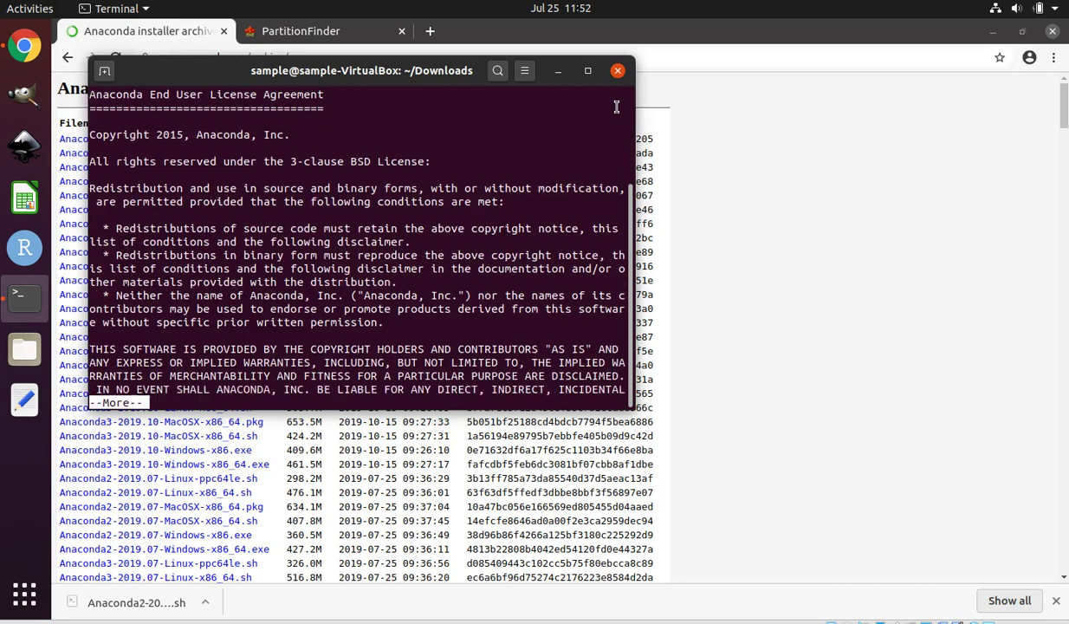
pyautogui.press('Return')
pyautogui.press('Return')
pyautogui.press('Return')
pyautogui.press('Return')
pyautogui.press('Return')
pyautogui.press('Return')
pyautogui.press('Return')
pyautogui.press('Return')
pyautogui.press('Return')
pyautogui.press('Return')
pyautogui.press('Return')
pyautogui.press('Return')
pyautogui.press('Return')
pyautogui.press('Return')
pyautogui.press('Return')
pyautogui.press('Return')
pyautogui.press('Return')
pyautogui.press('Return')
pyautogui.press('Return')
pyautogui.press('Return')
pyautogui.press('Return')
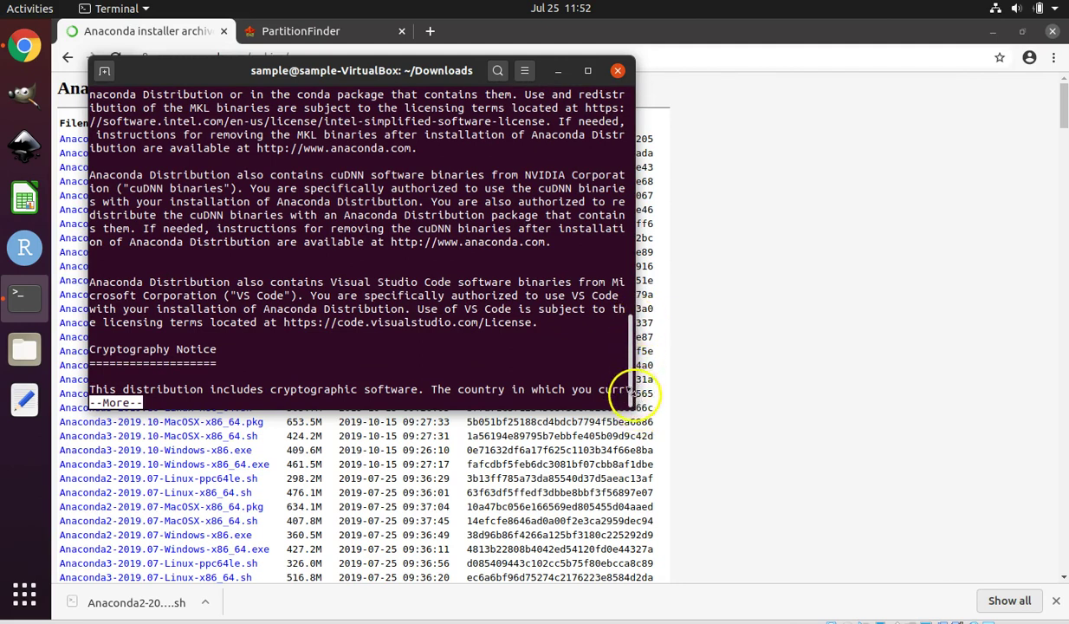
pyautogui.press('Return')
pyautogui.press('Return')
pyautogui.press('Return')
pyautogui.press('Return')
pyautogui.press('Return')
pyautogui.press('Return')
pyautogui.press('Return')
pyautogui.press('Return')
pyautogui.press('Return')
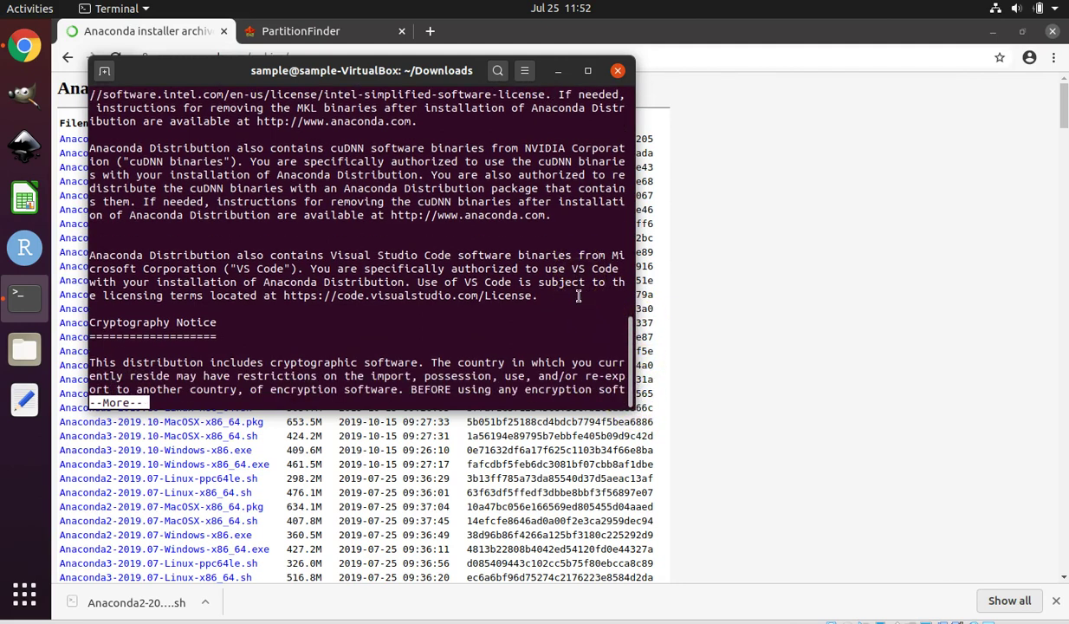
pyautogui.press('Return')
pyautogui.press('Return')
pyautogui.press('Return')
pyautogui.press('Return')
pyautogui.press('Return')
pyautogui.press('Return')
pyautogui.press('Return')
pyautogui.press('Return')
pyautogui.press('Return')
pyautogui.press('Return')
pyautogui.press('Return')
pyautogui.press('Return')
pyautogui.press('Return')
pyautogui.press('Return')
pyautogui.press('Return')
pyautogui.press('Return')
pyautogui.press('Return')
pyautogui.press('Return')
pyautogui.press('Return')
pyautogui.press('Return')
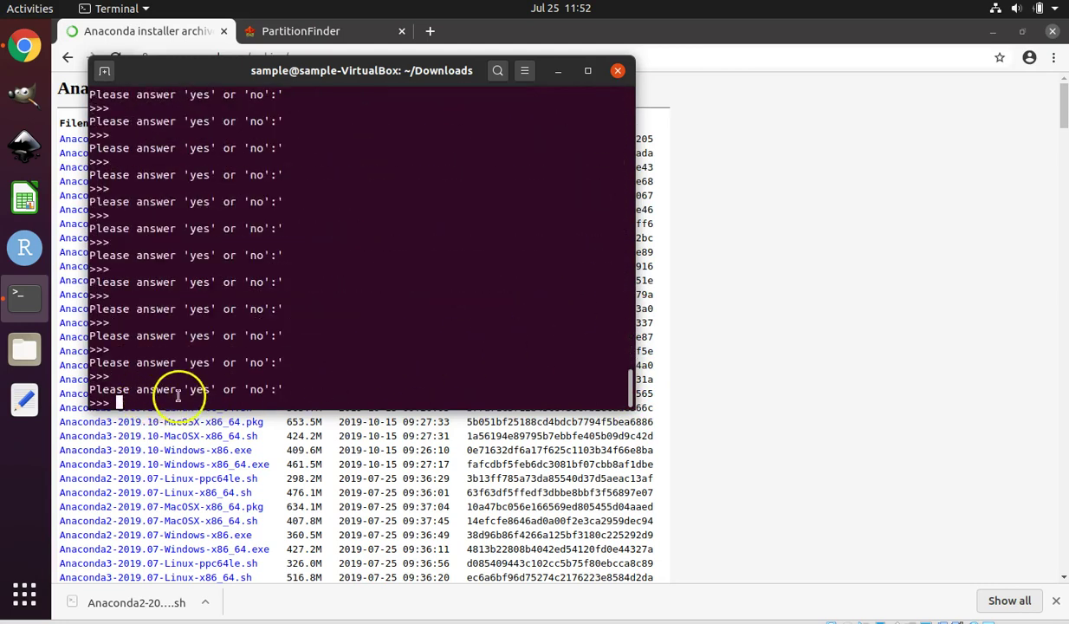
pyautogui.write('yes')
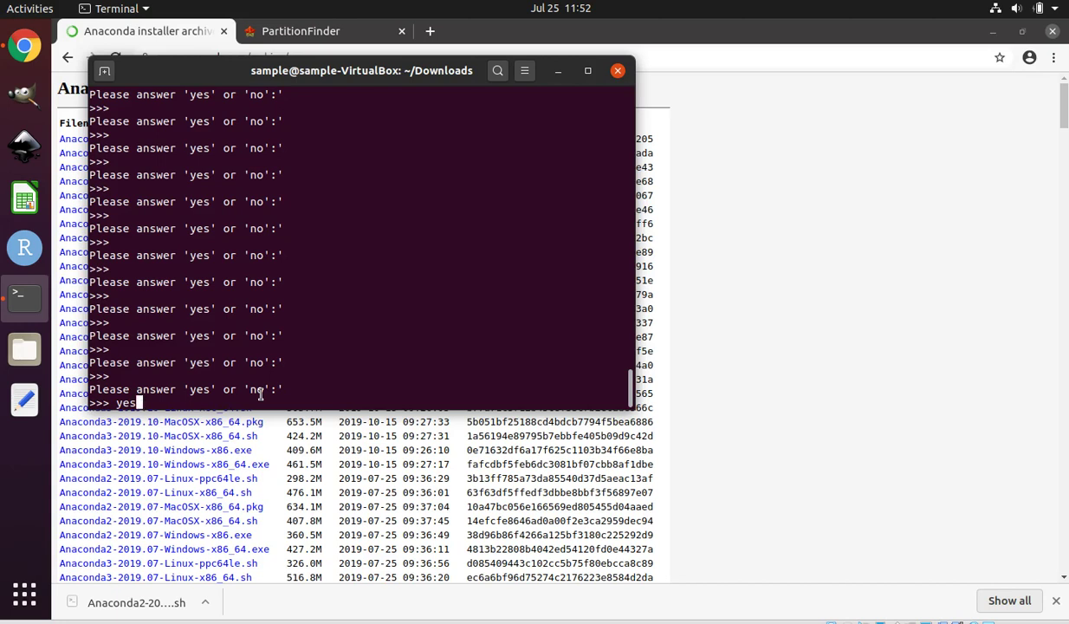
pyautogui.press('Return')
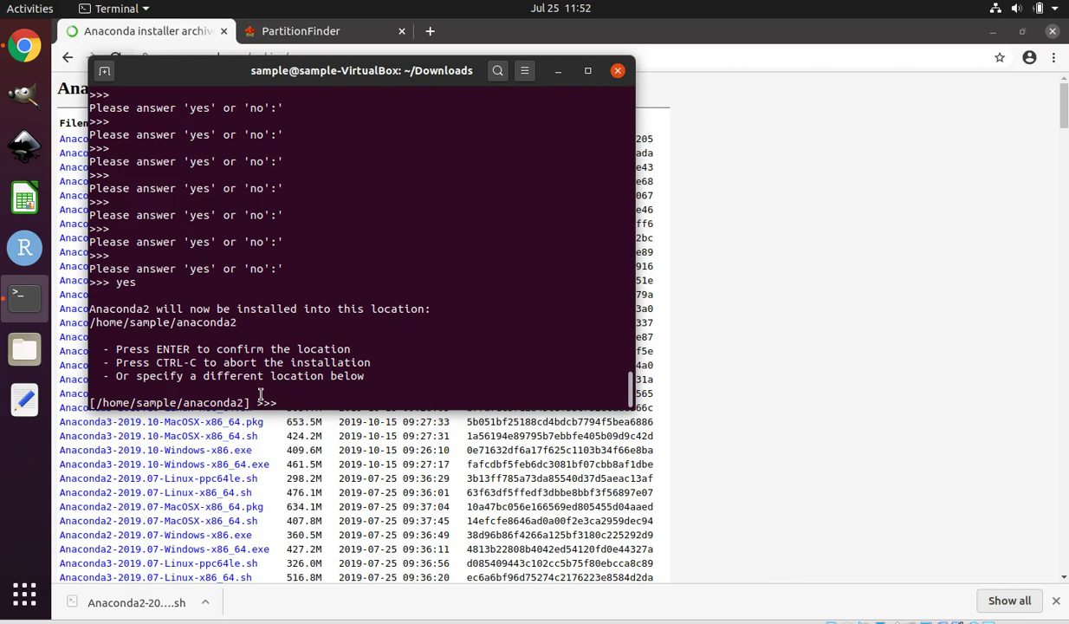
# - Accept the default anaconda2 install location in home and answer yes to run conda init
pyautogui.press('Return')
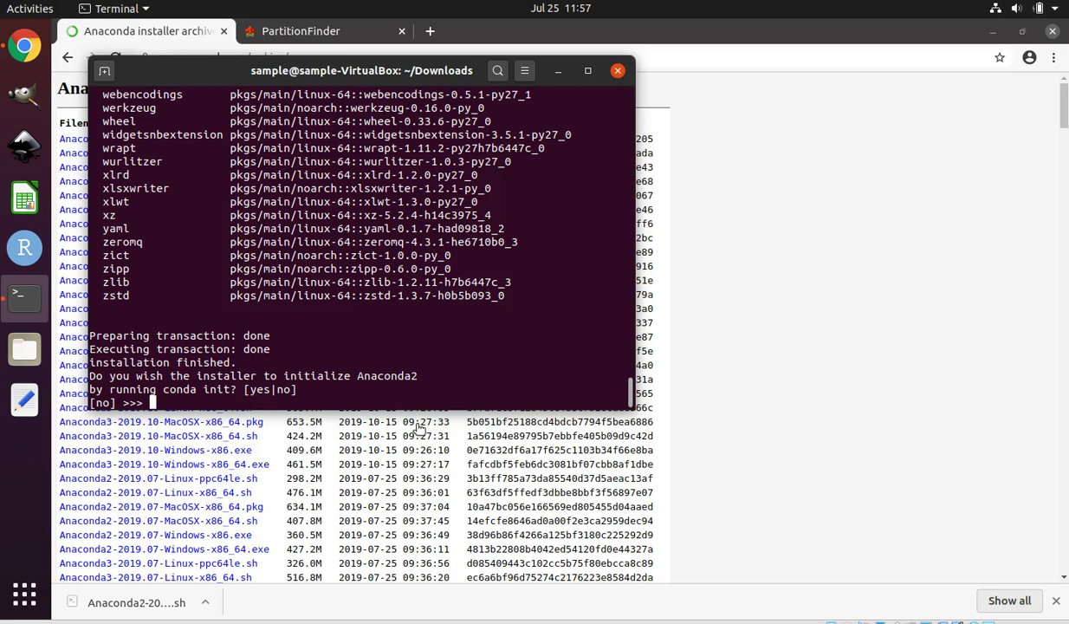
pyautogui.write('yes')
pyautogui.press('Return')
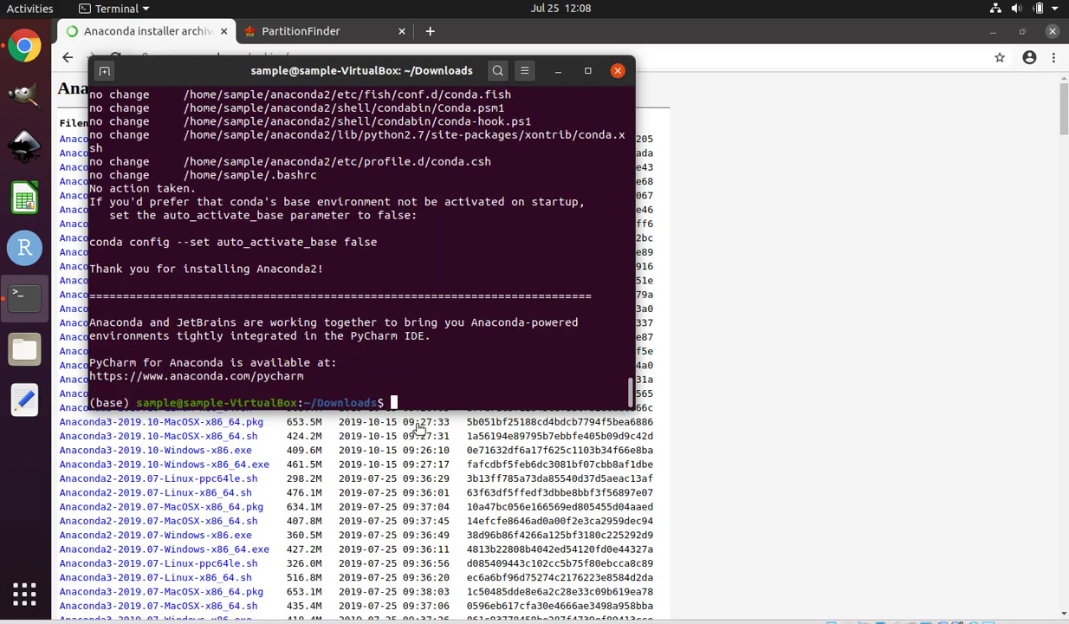
# - Run export PATH="/home/sample/anaconda/bin:$PATH" to put Anaconda's bin first
pyautogui.write('export PATH="')
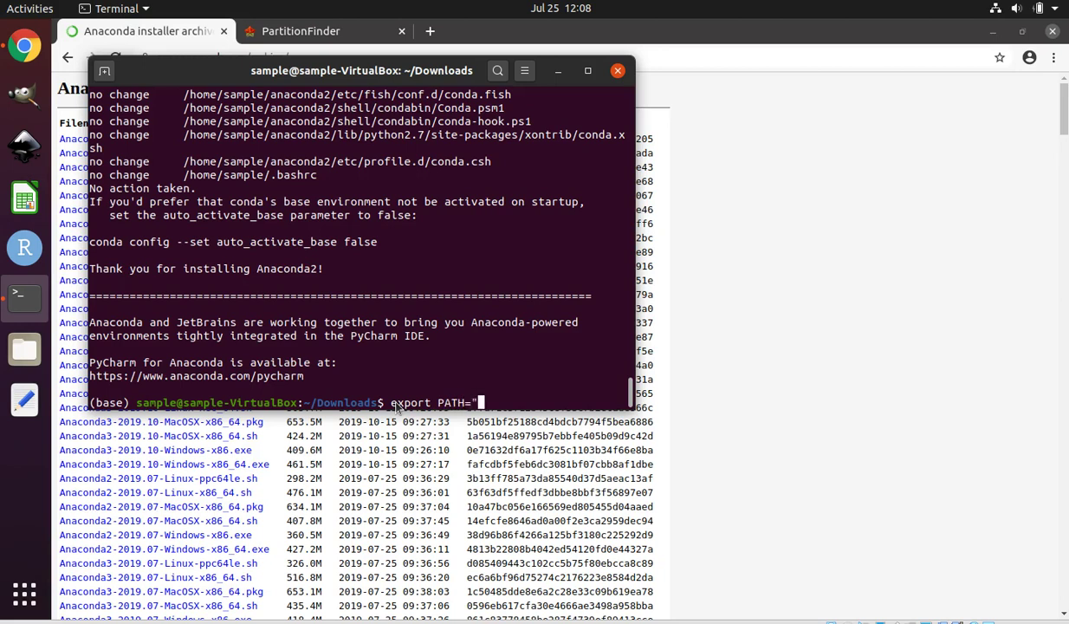
pyautogui.write('/home/sample')
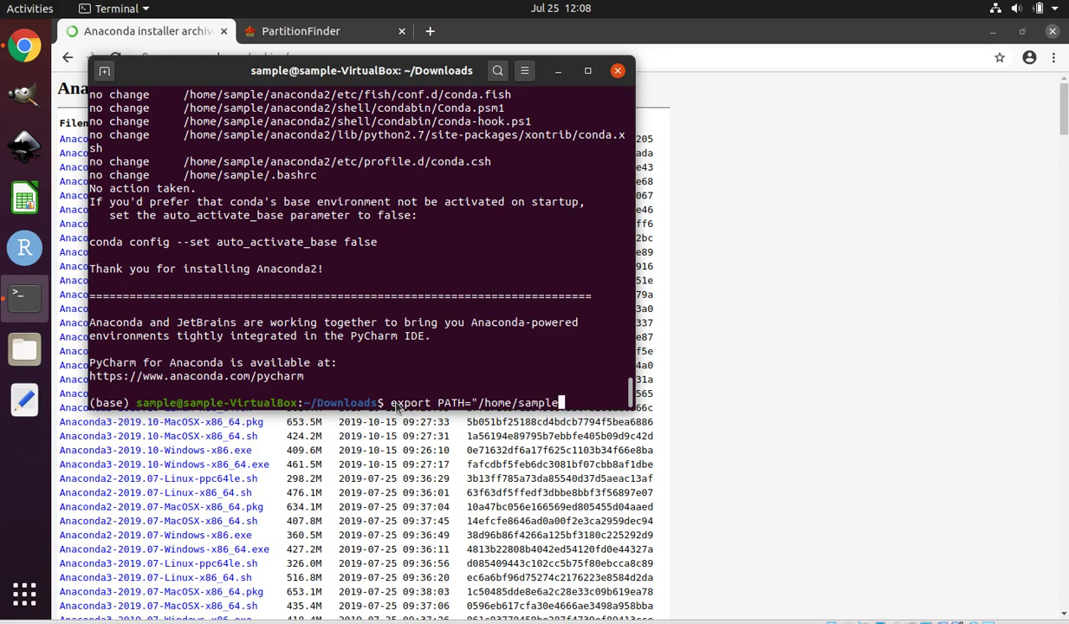
pyautogui.write('/anaconda/bin:$PATH"')
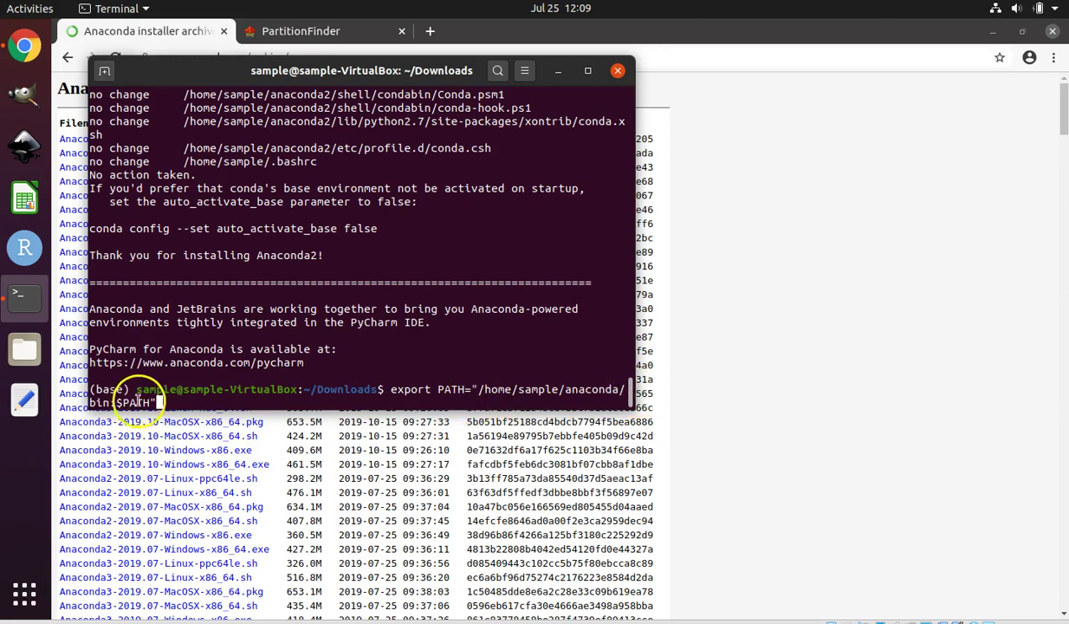
pyautogui.moveTo(518, 389); pyautogui.dragTo(559, 384)
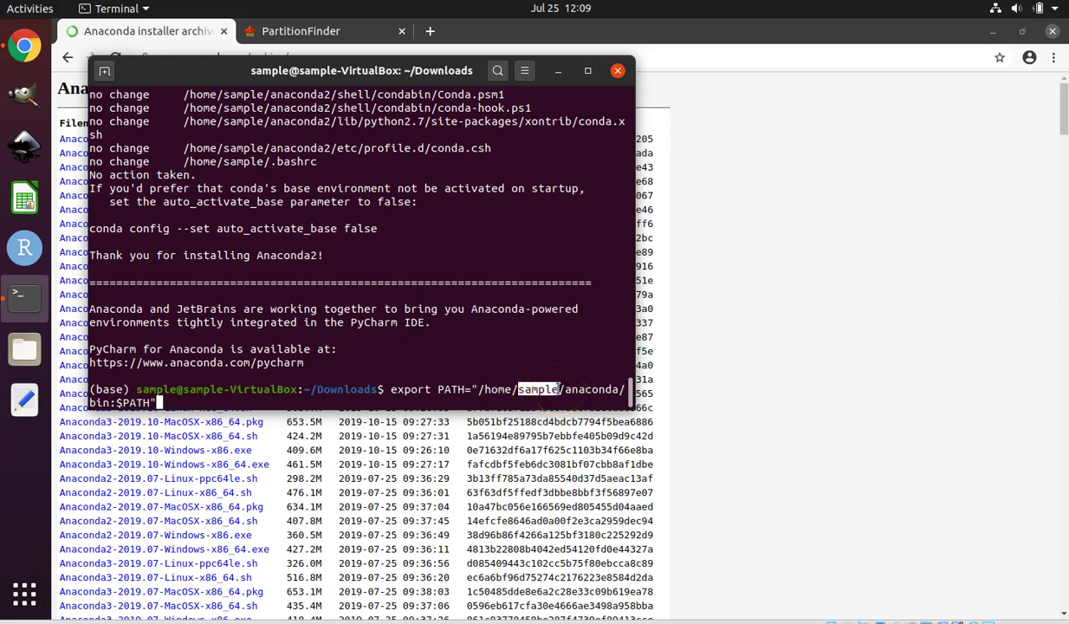
pyautogui.click(193, 392)
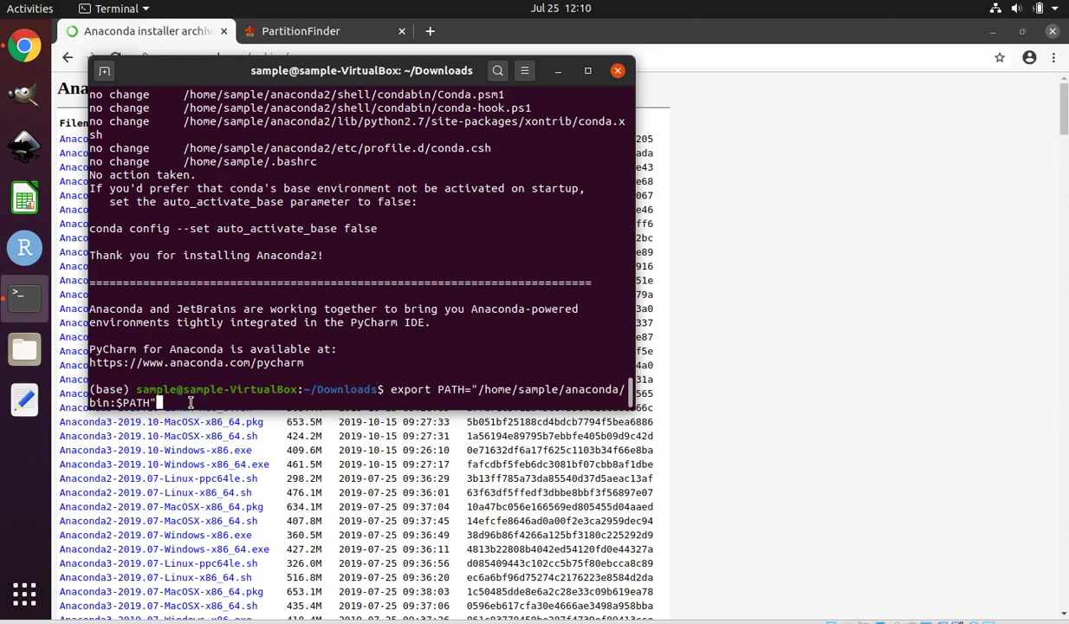
pyautogui.press('Return')
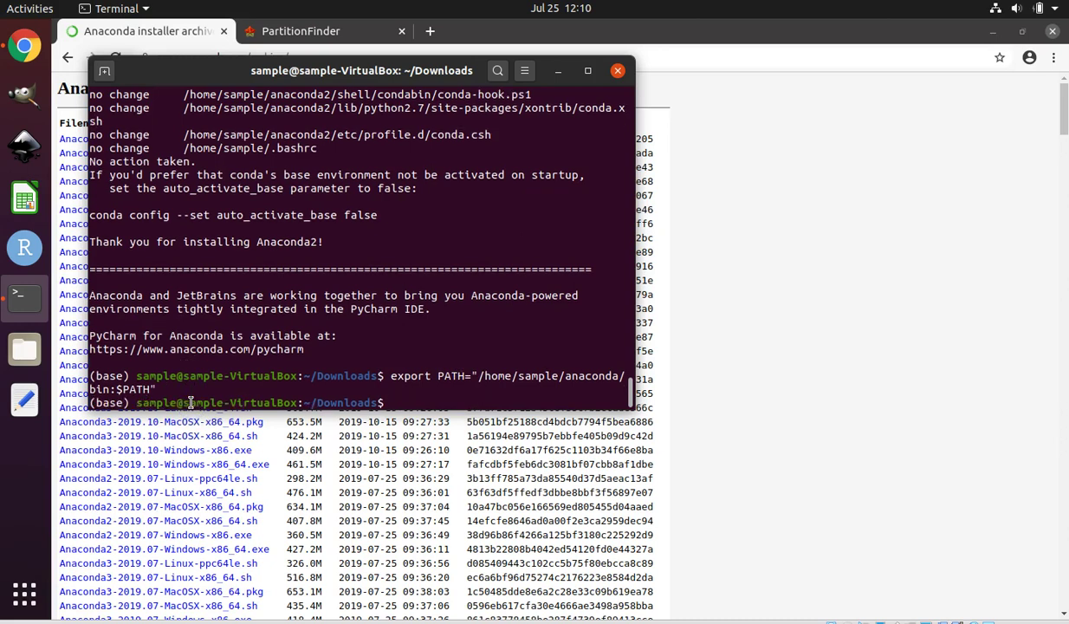
# - Close the terminal, open a fresh one, and return to Chrome's PartitionFinder tab
pyautogui.click(618, 73)
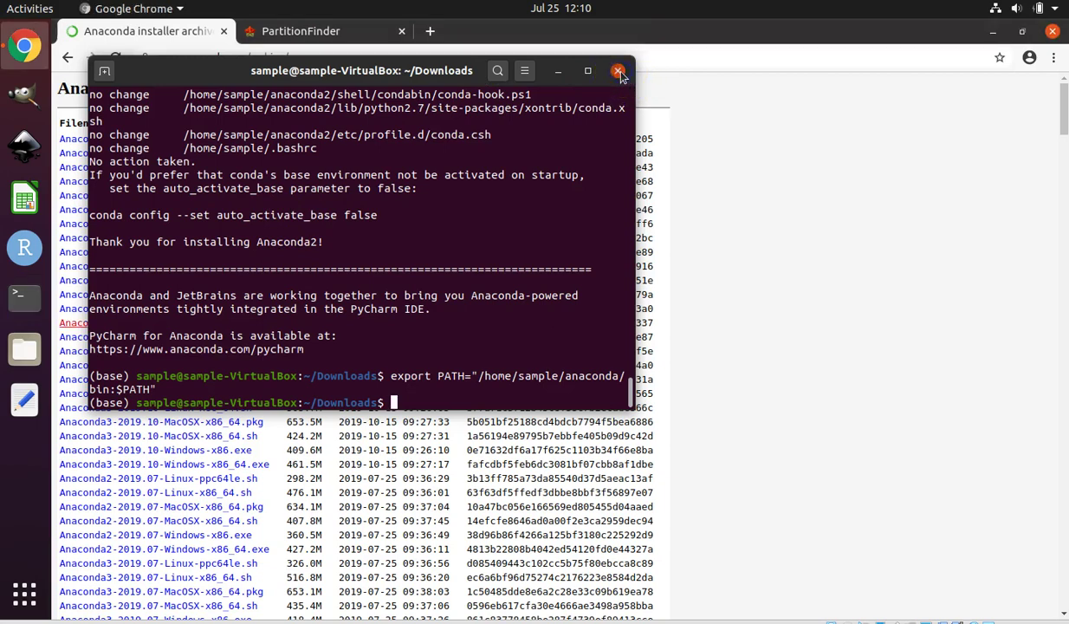
pyautogui.click(25, 299)
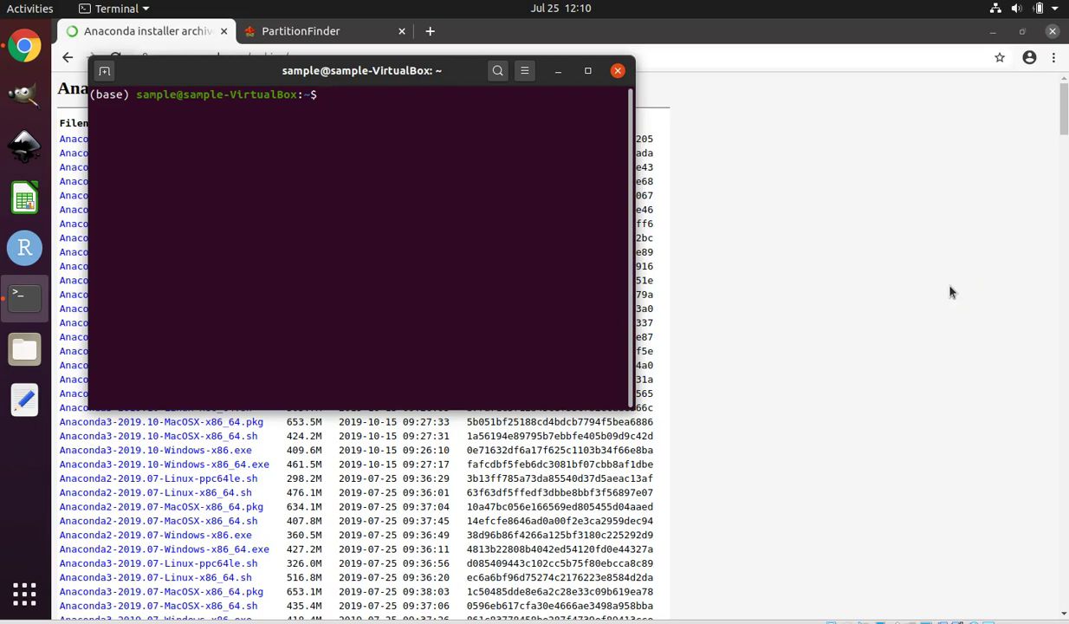
pyautogui.click(906, 268)
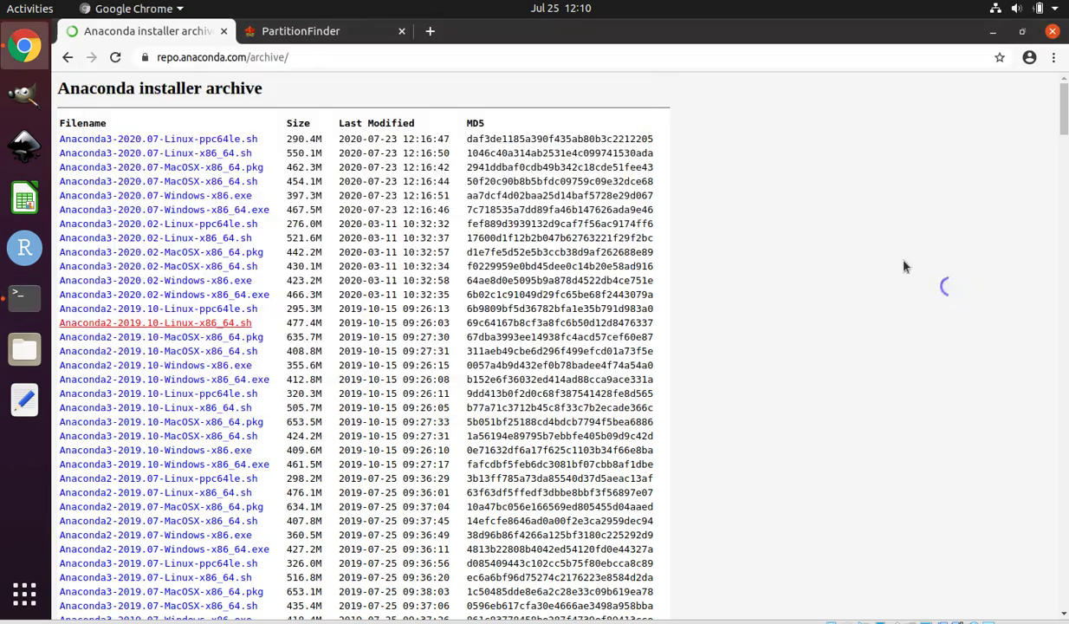
pyautogui.click(325, 32)
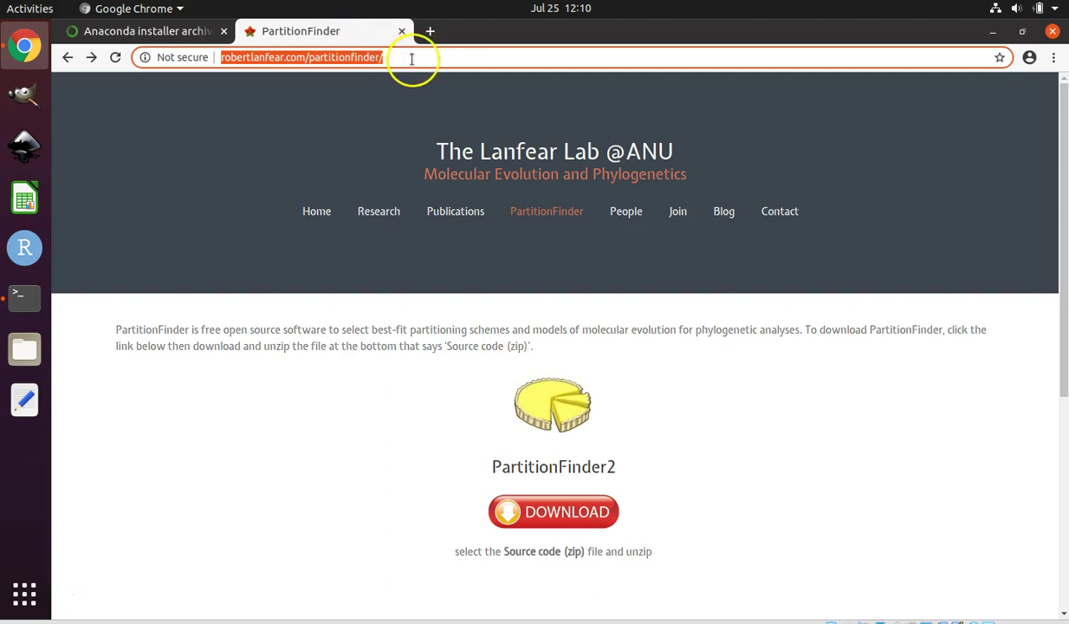
# - Download the PartitionFinder v2.1.1 'Source code (tar.gz)' archive, then bring up the Files manager
pyautogui.click(564, 513)
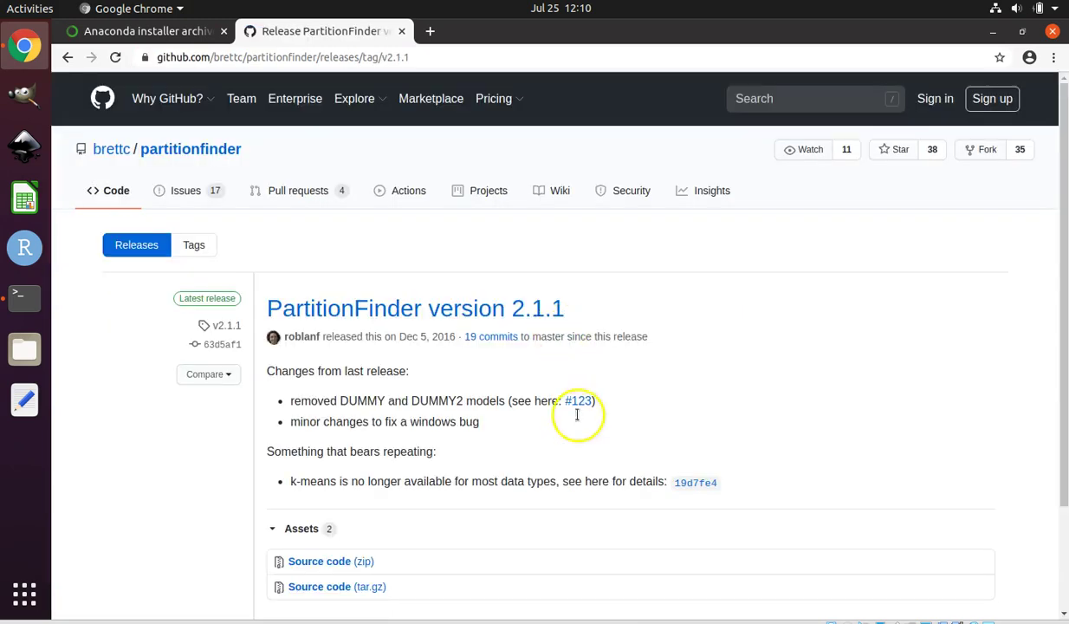
pyautogui.click(320, 590)
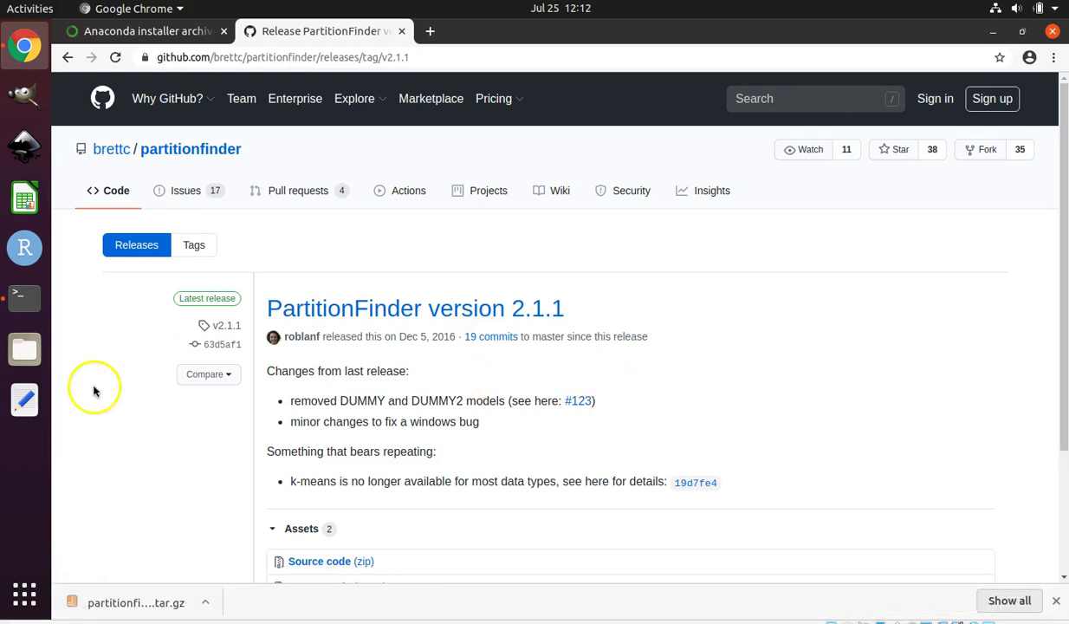
pyautogui.click(26, 356)
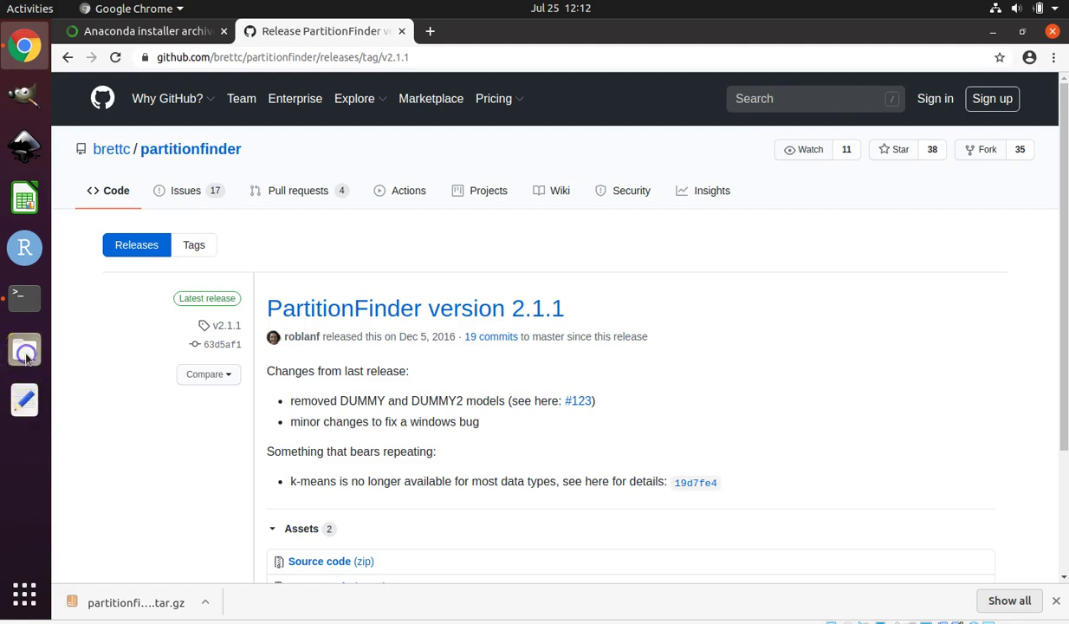
pyautogui.click(199, 268)
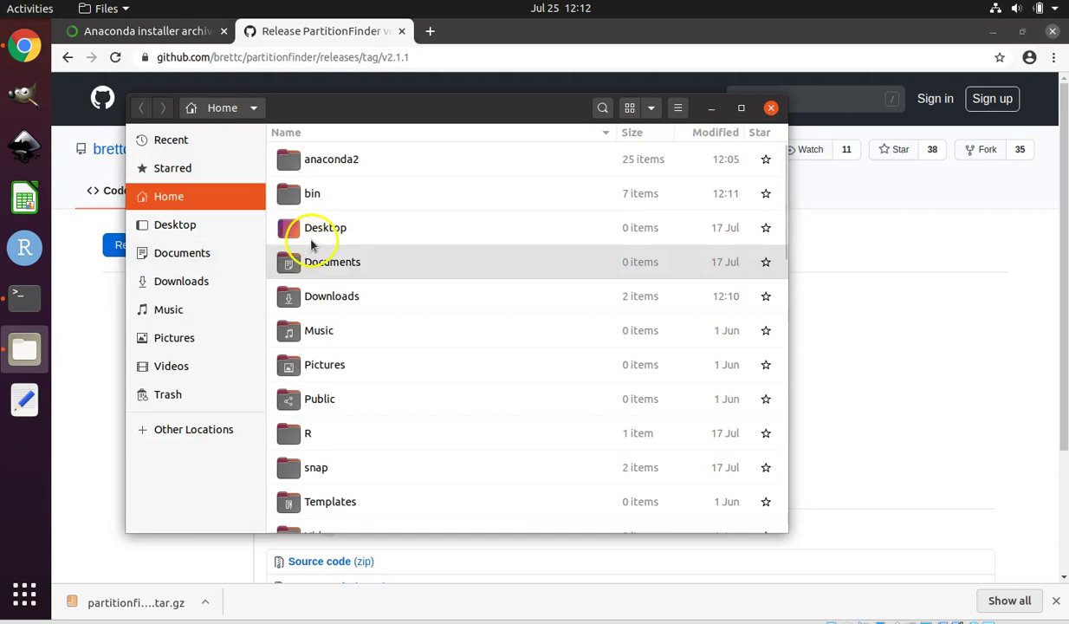
# - Open partitionfinder-2.1.1.tar.gz from Downloads in Archive Manager and move that window aside
pyautogui.click(204, 284)
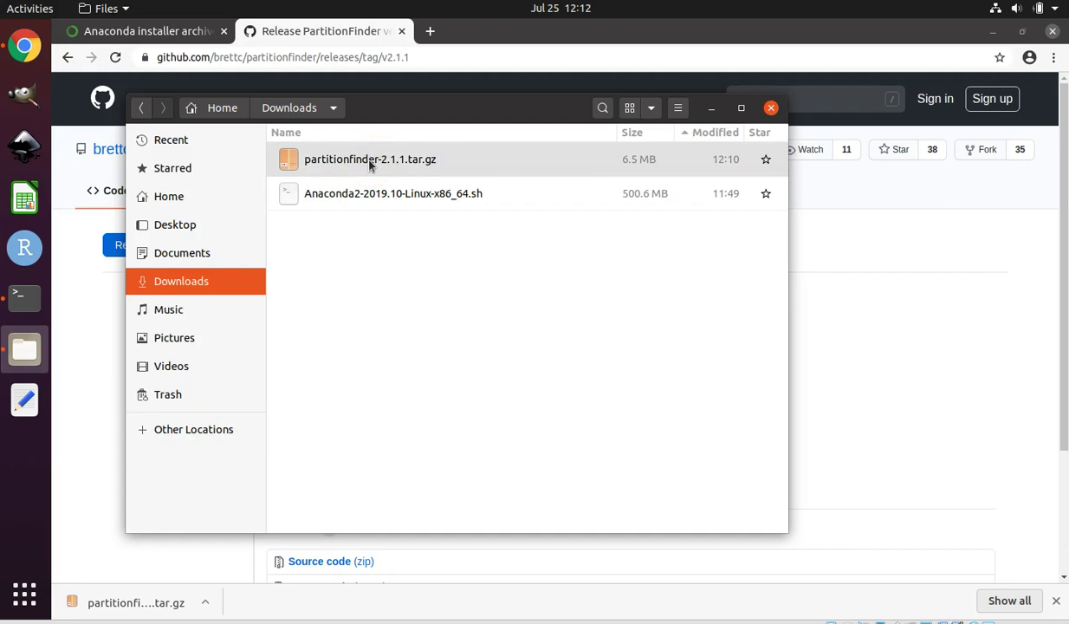
pyautogui.doubleClick(370, 161)
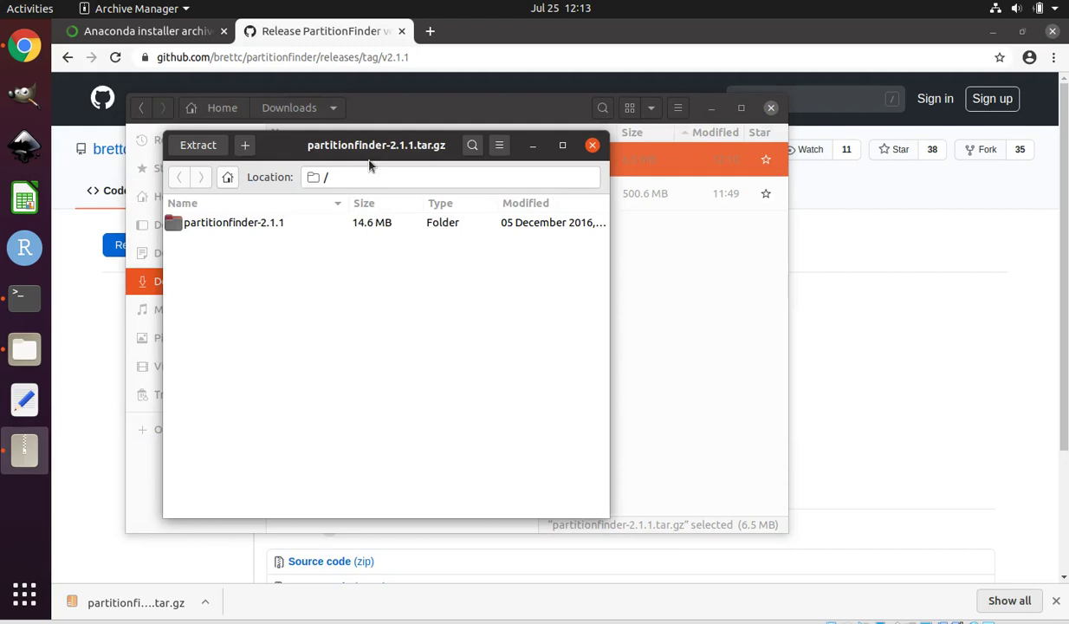
pyautogui.moveTo(358, 150); pyautogui.dragTo(797, 140)
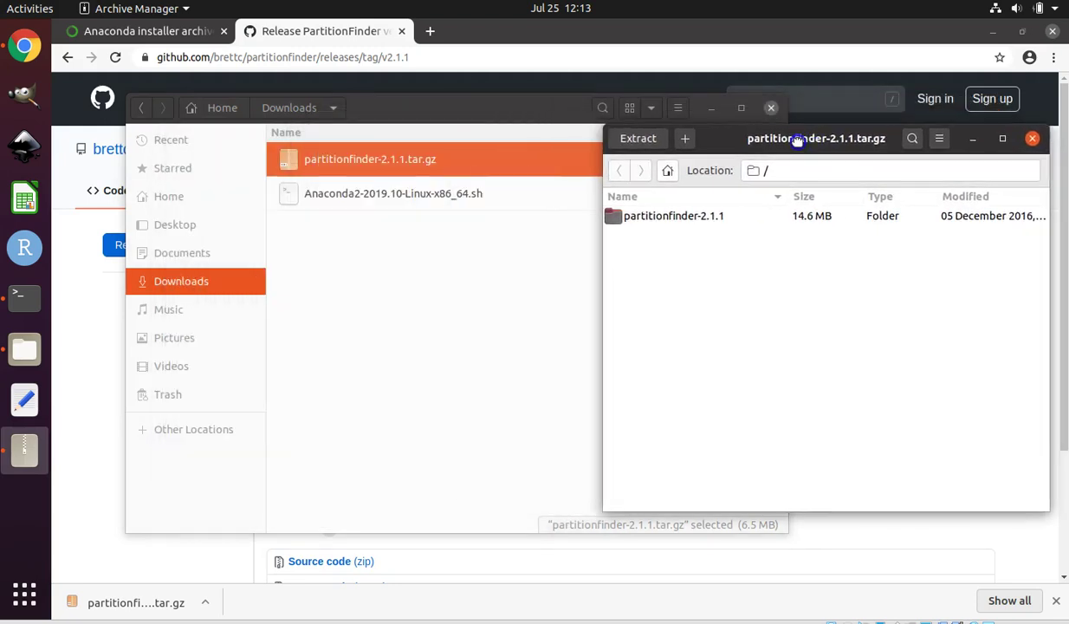
# - Show the Home folder in Files with bin selected as the extraction destination
pyautogui.click(424, 111)
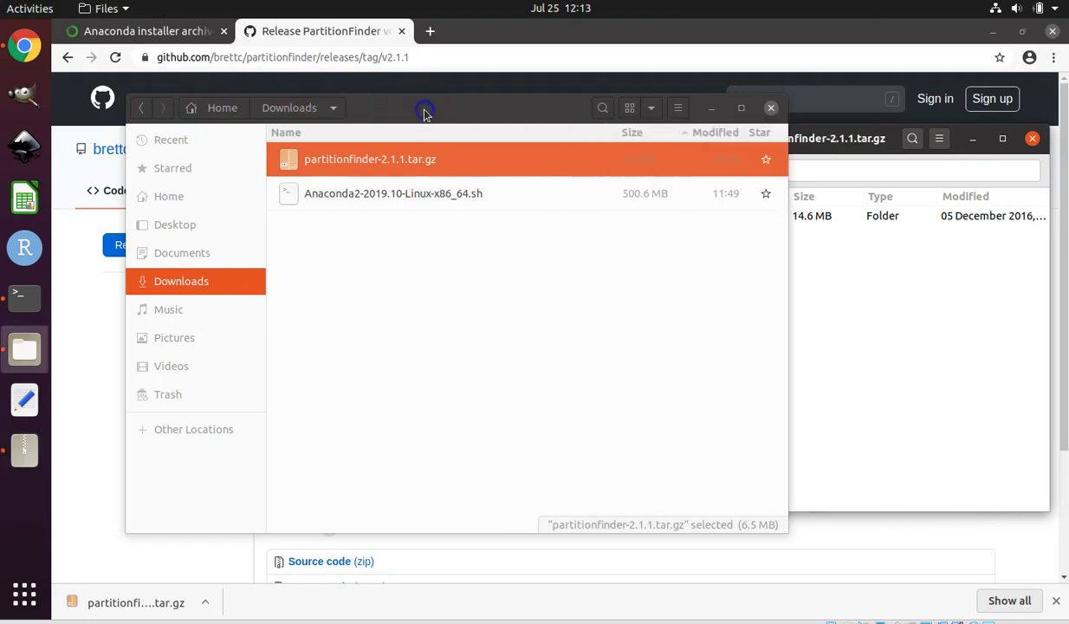
pyautogui.click(180, 199)
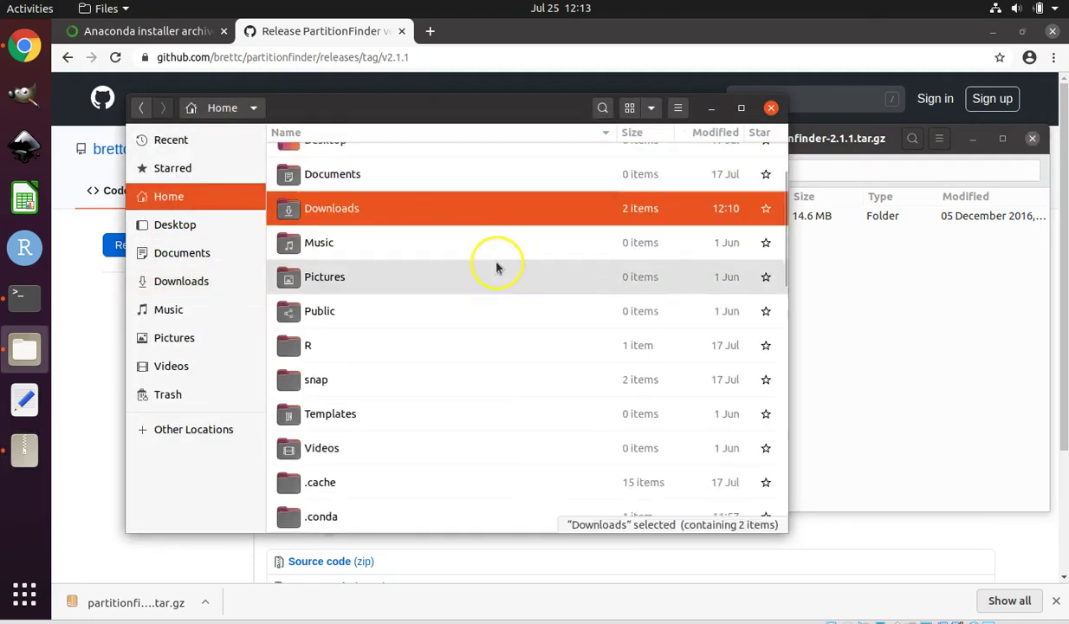
pyautogui.scroll(3, 496, 264)
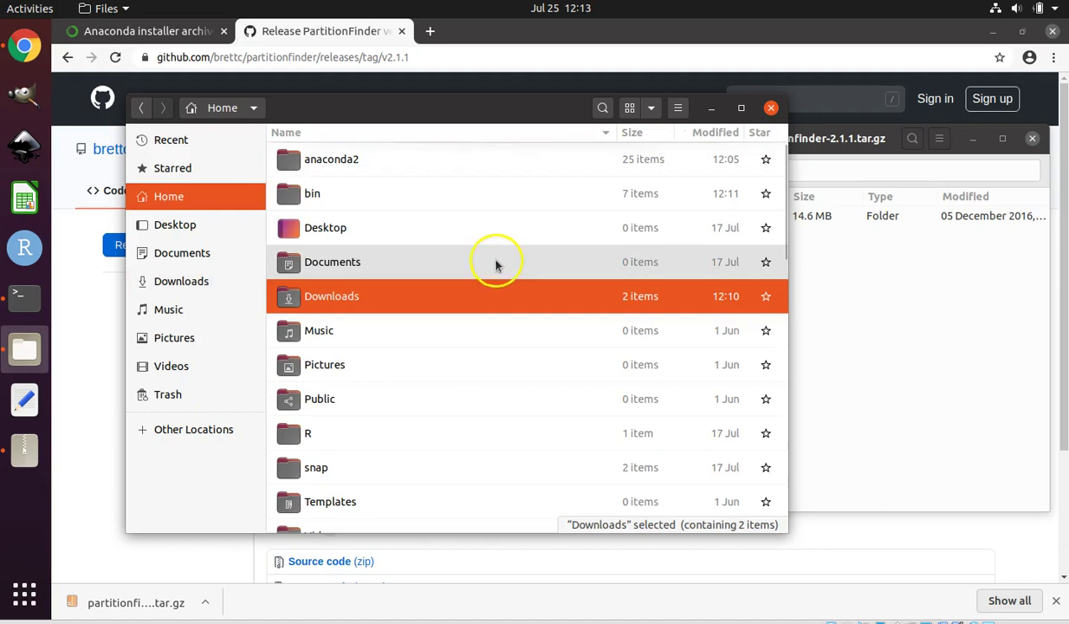
pyautogui.click(318, 197)
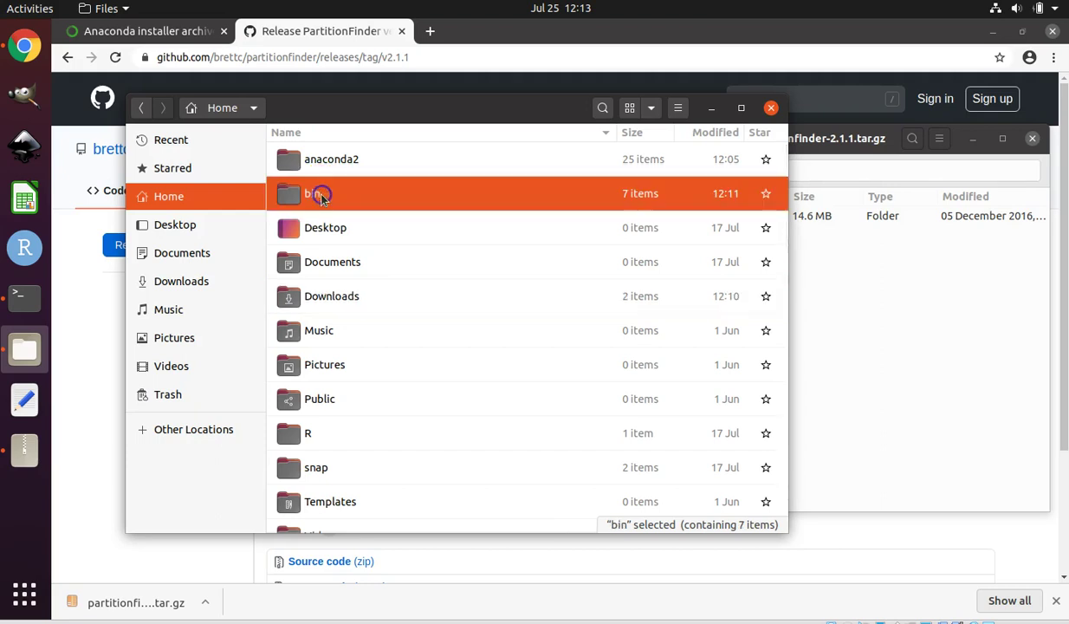
pyautogui.click(907, 251)
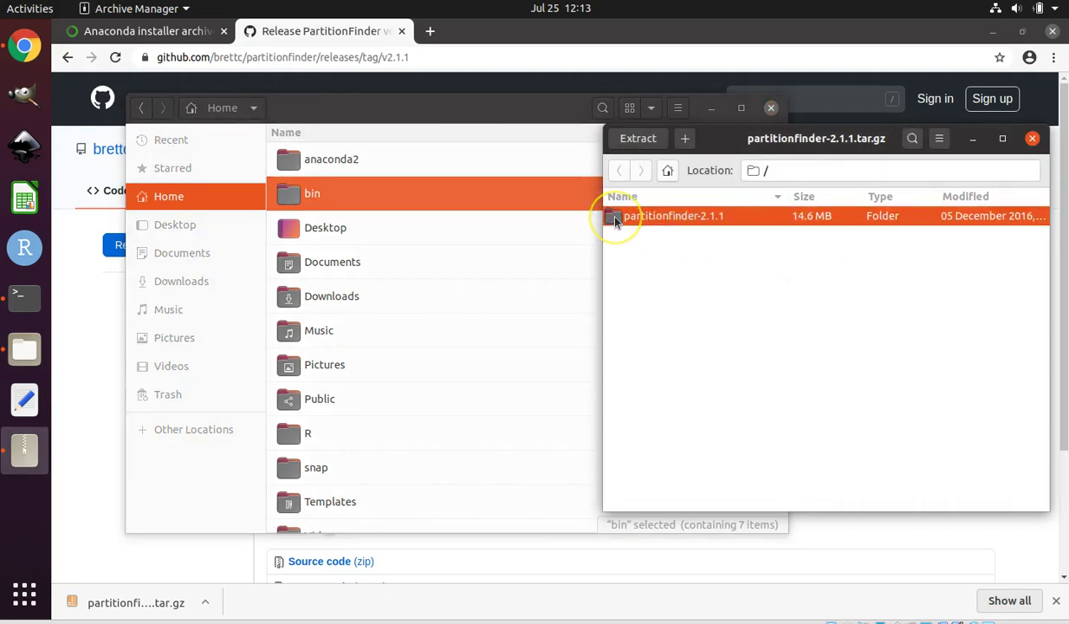
# - Drag the partitionfinder-2.1.1 folder into ~/bin, confirm it there, and close Archive Manager
pyautogui.moveTo(614, 215); pyautogui.dragTo(379, 197)
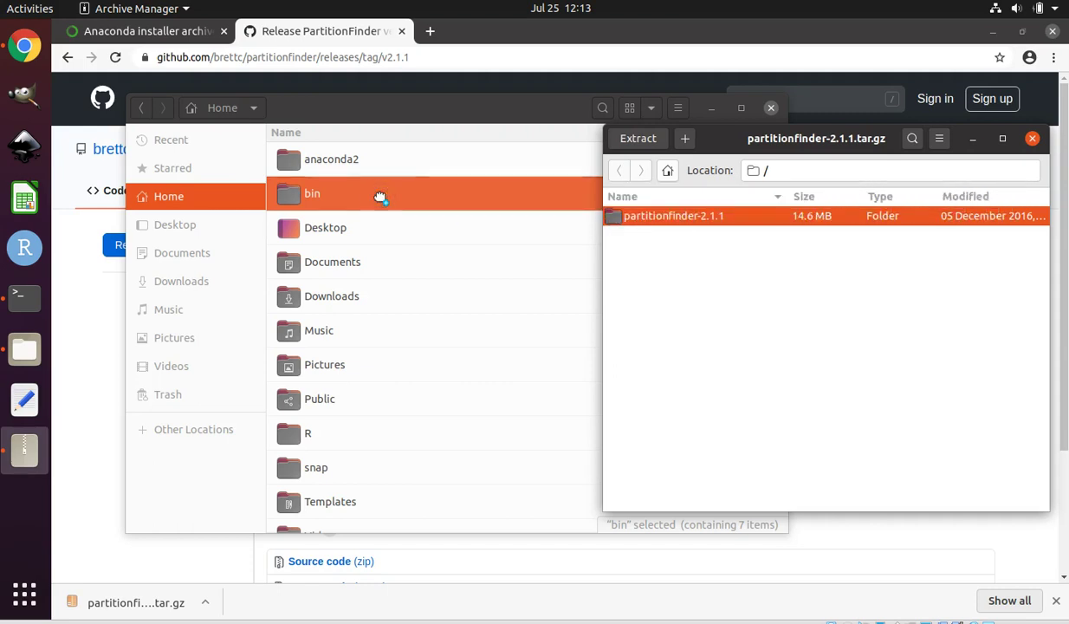
pyautogui.click(381, 202)
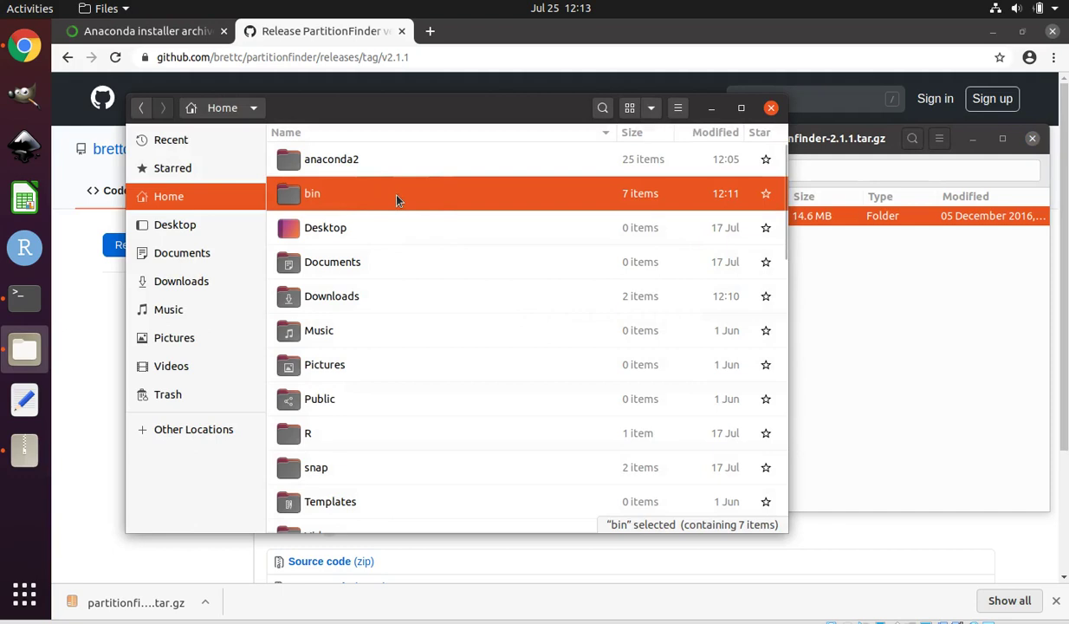
pyautogui.doubleClick(397, 196)
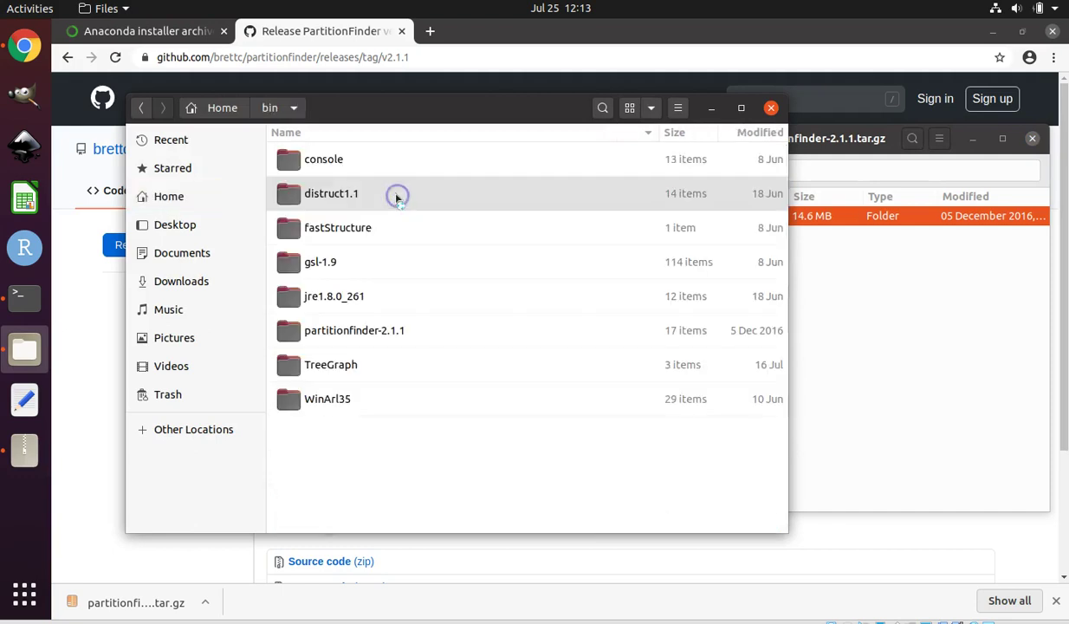
pyautogui.click(398, 341)
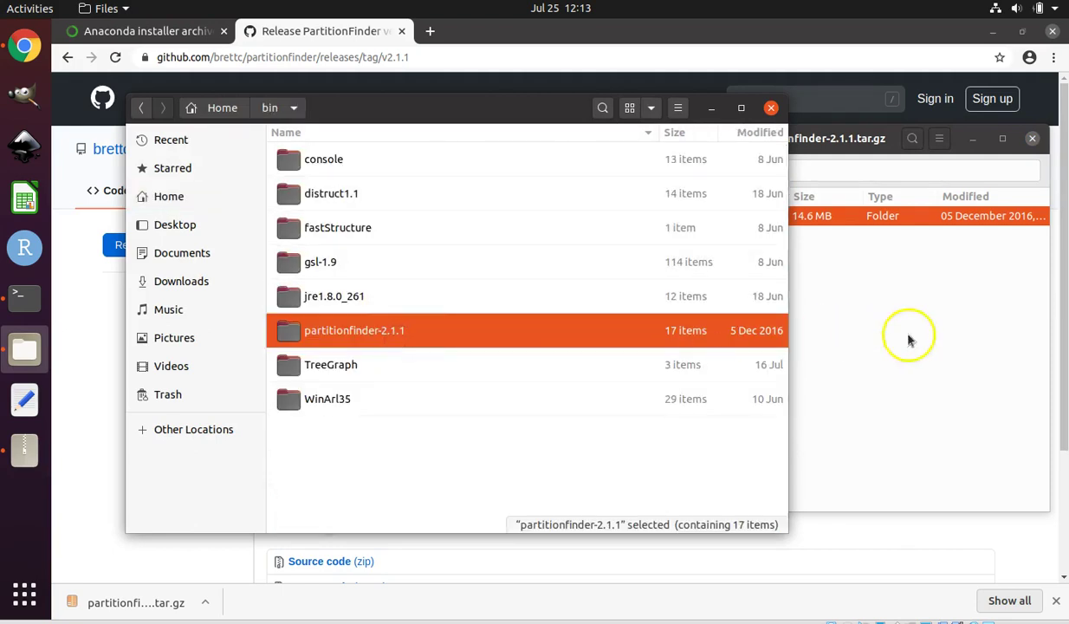
pyautogui.click(957, 322)
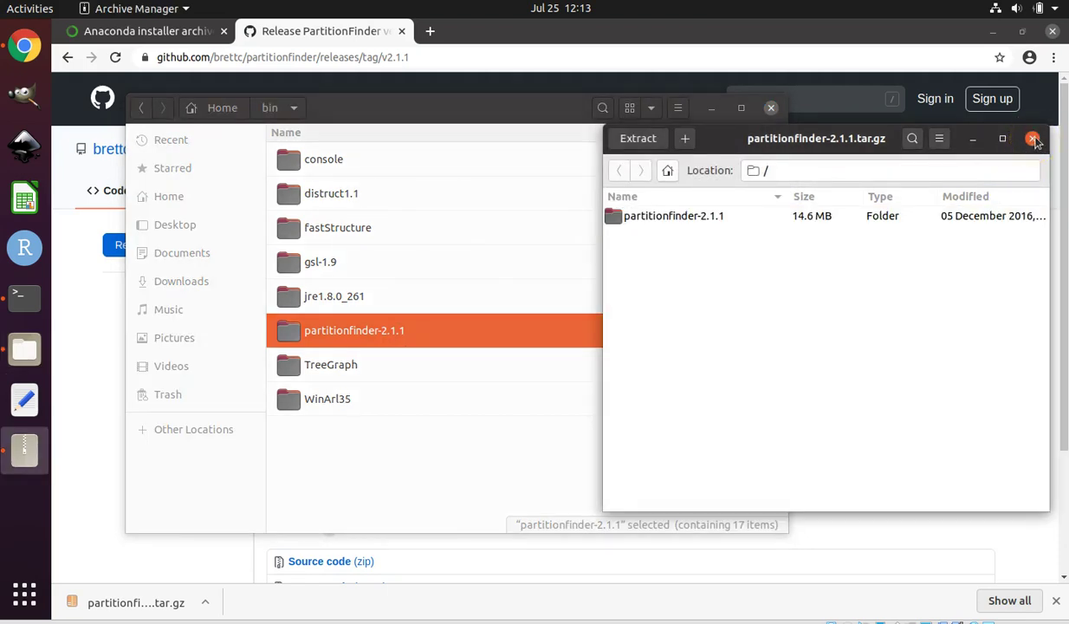
pyautogui.click(1034, 140)
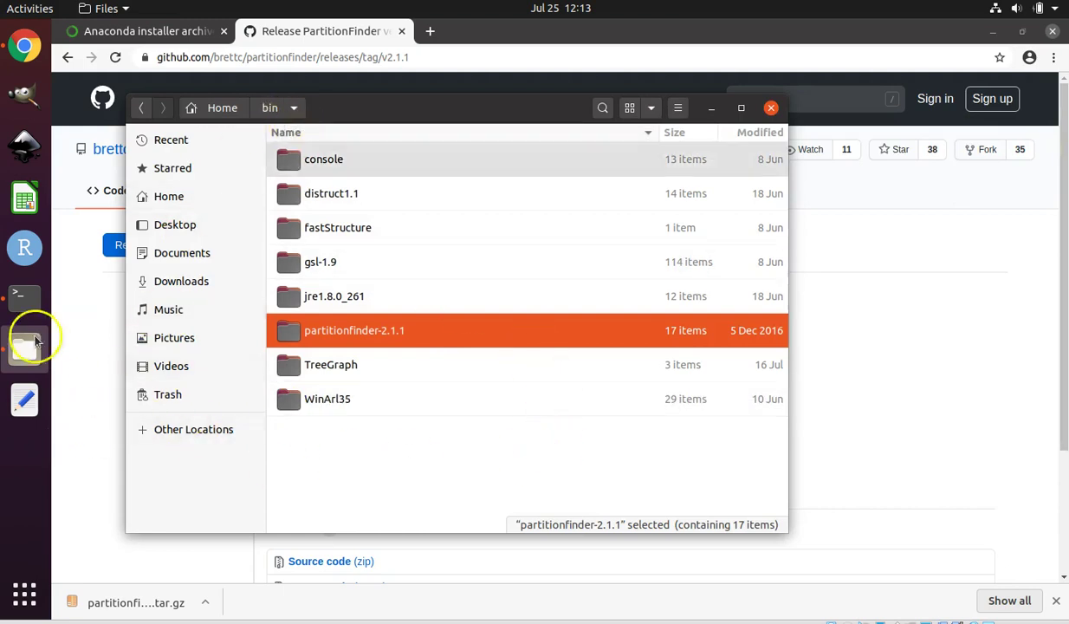
# - cd into ~/bin/partitionfinder-2.1.1 using the dragged-in folder path, then type python PartitionFinder.py
pyautogui.click(17, 299)
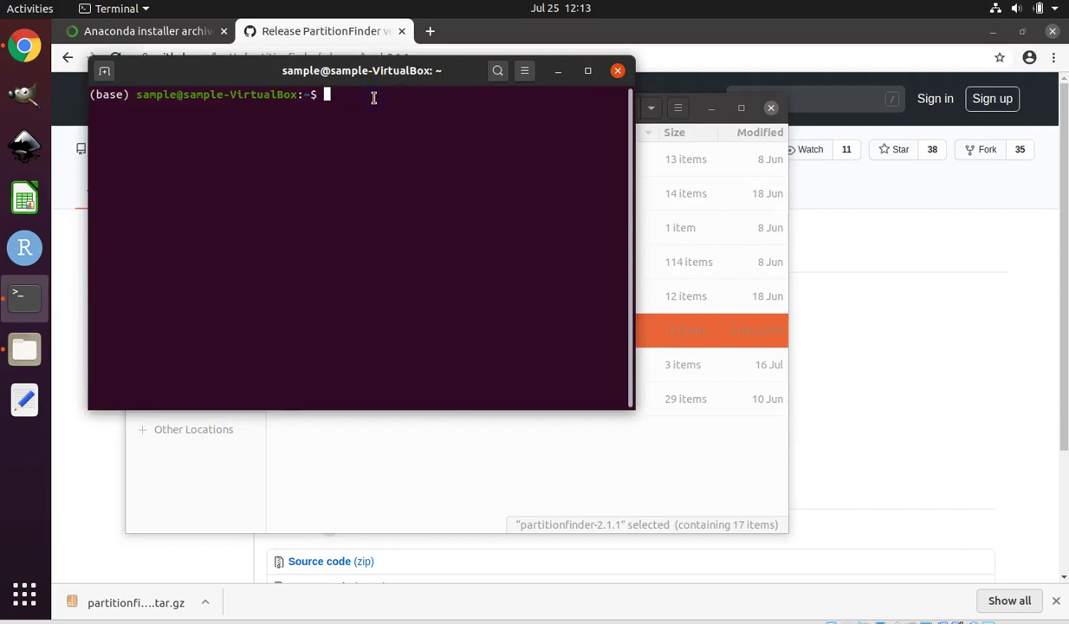
pyautogui.write('cd')
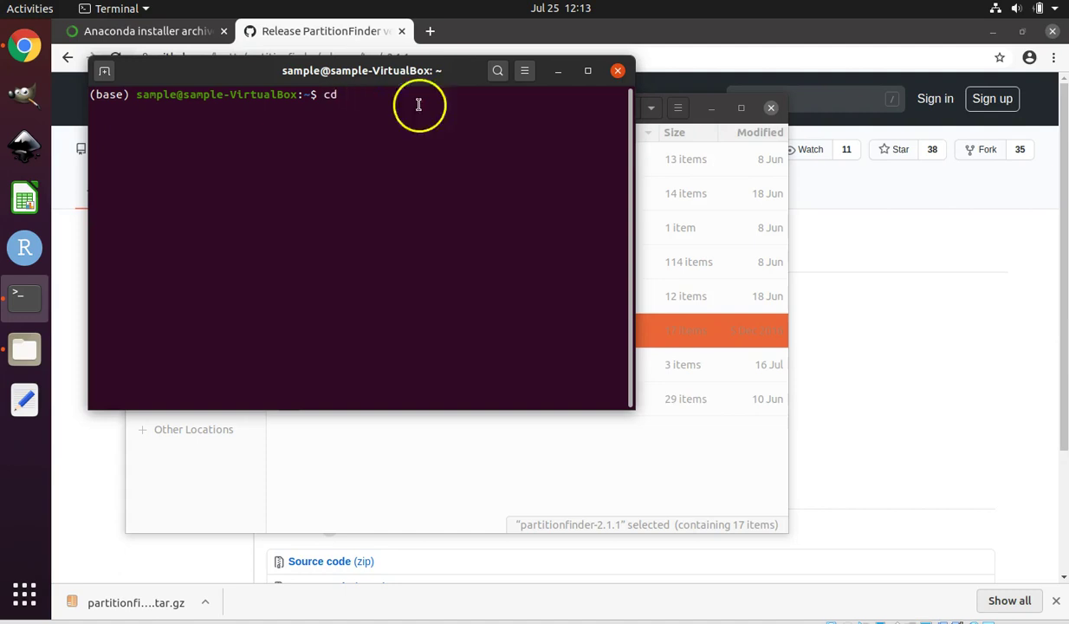
pyautogui.click(520, 487)
pyautogui.moveTo(594, 109); pyautogui.dragTo(995, 122)
pyautogui.moveTo(698, 350); pyautogui.dragTo(404, 102)
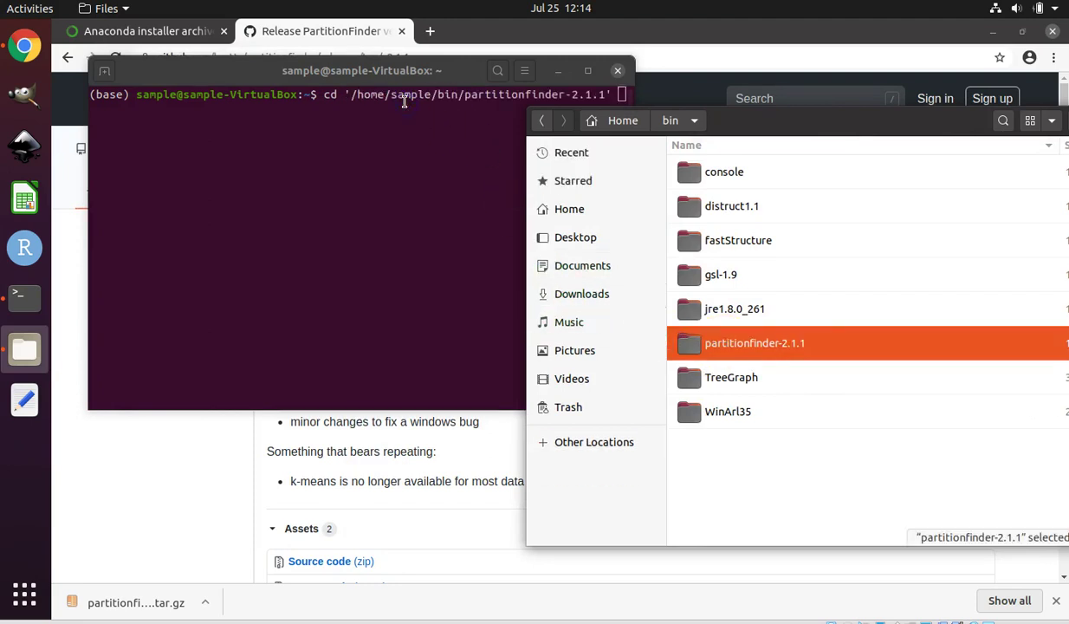
pyautogui.click(409, 101)
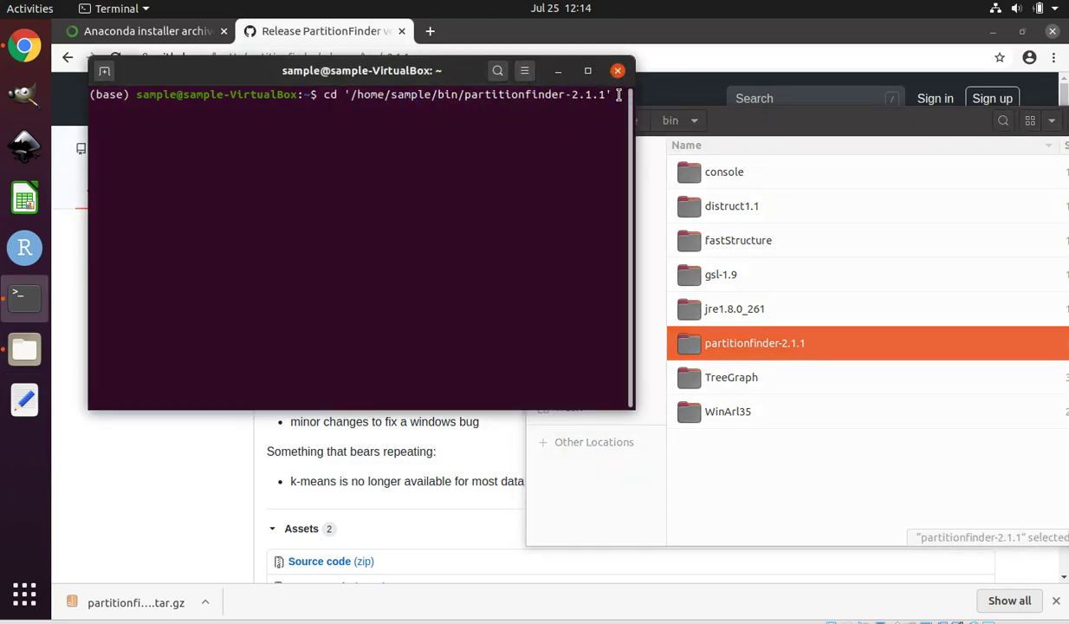
pyautogui.press('Return')
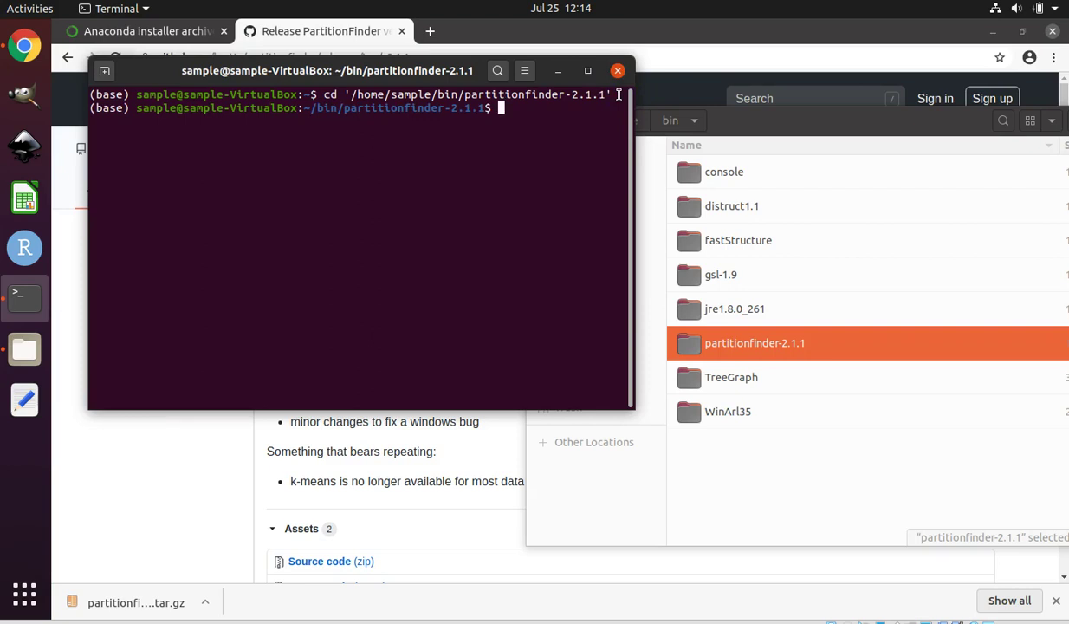
pyautogui.write('python PartitionFinder')
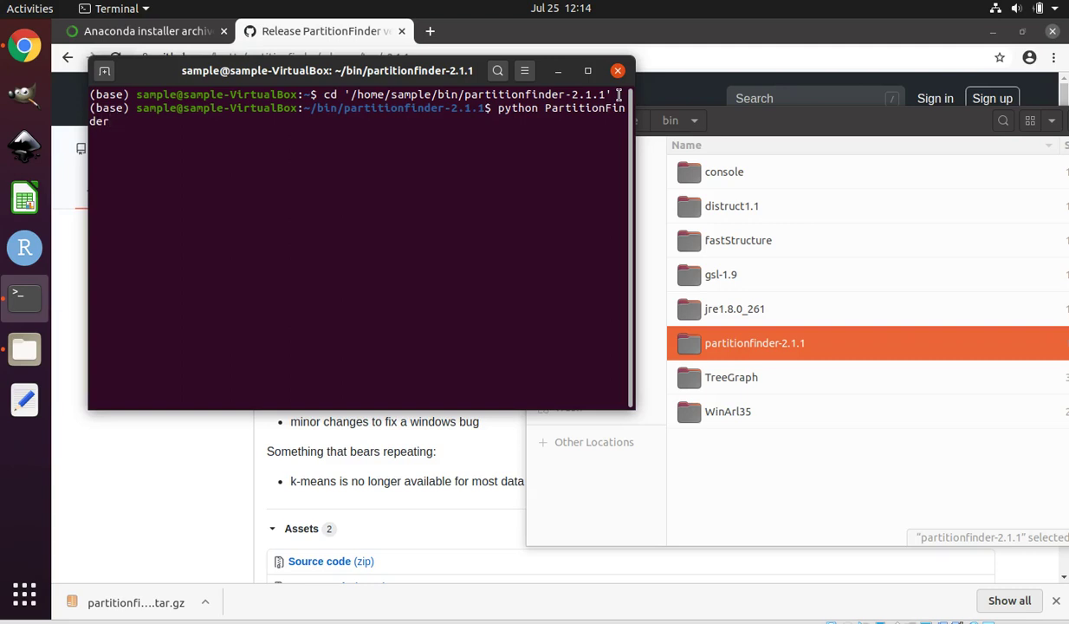
pyautogui.write('.py')
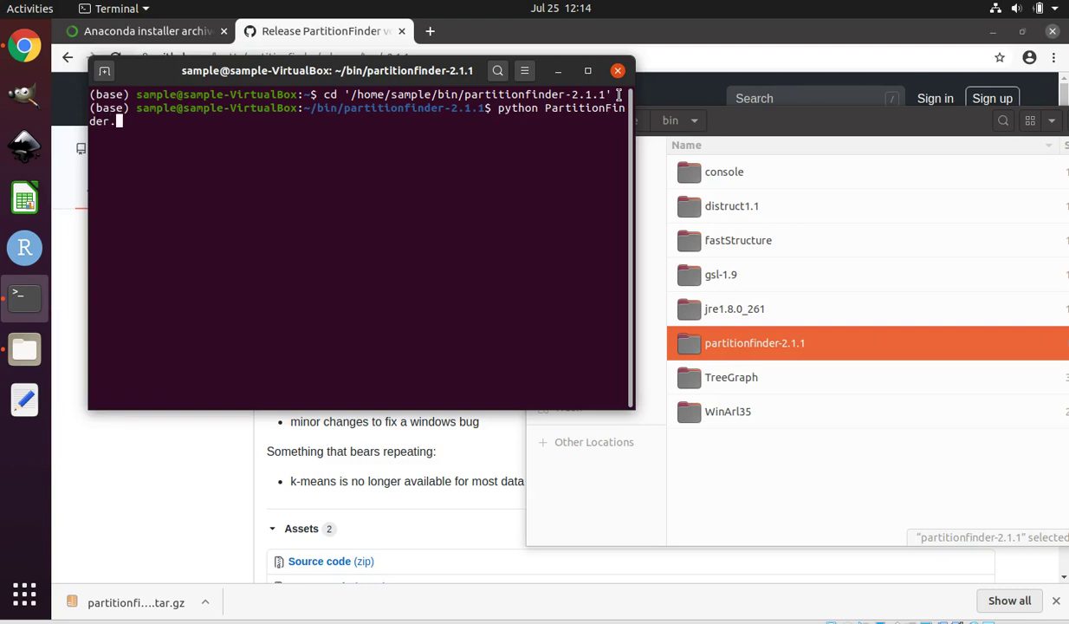